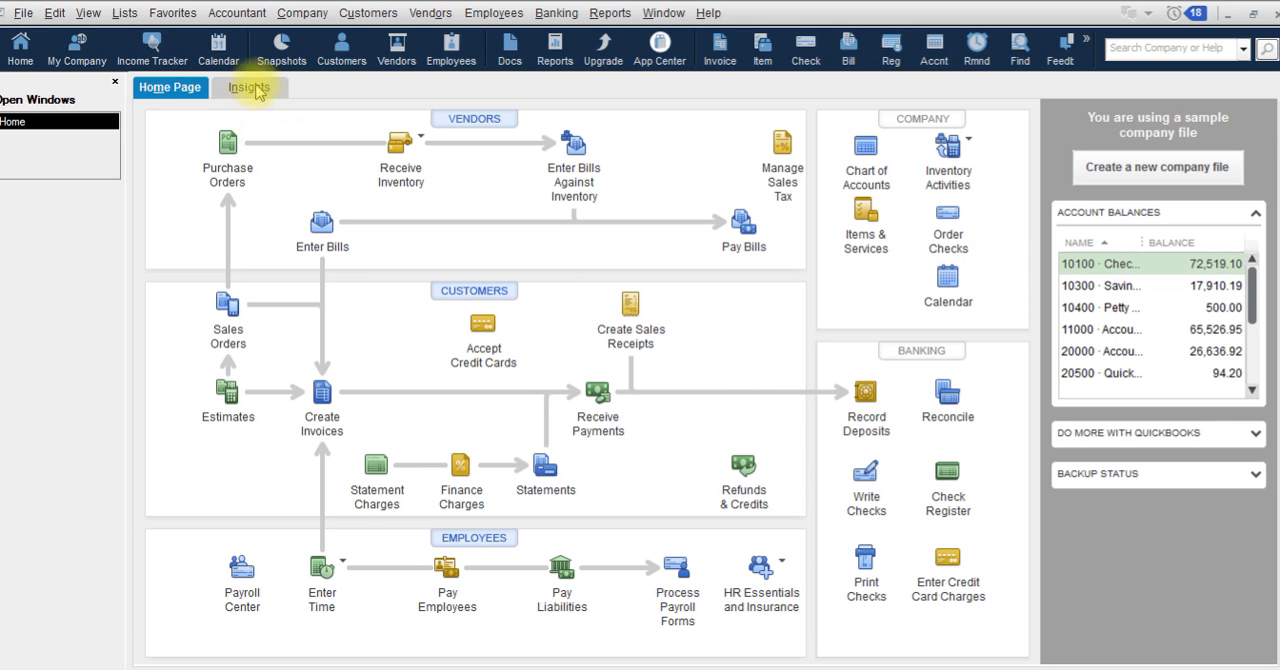
Step: Open a blank credit memo, and sort the customer list by total balance to look up the Workshop job with the 4,732.23 balance
click(366, 16)
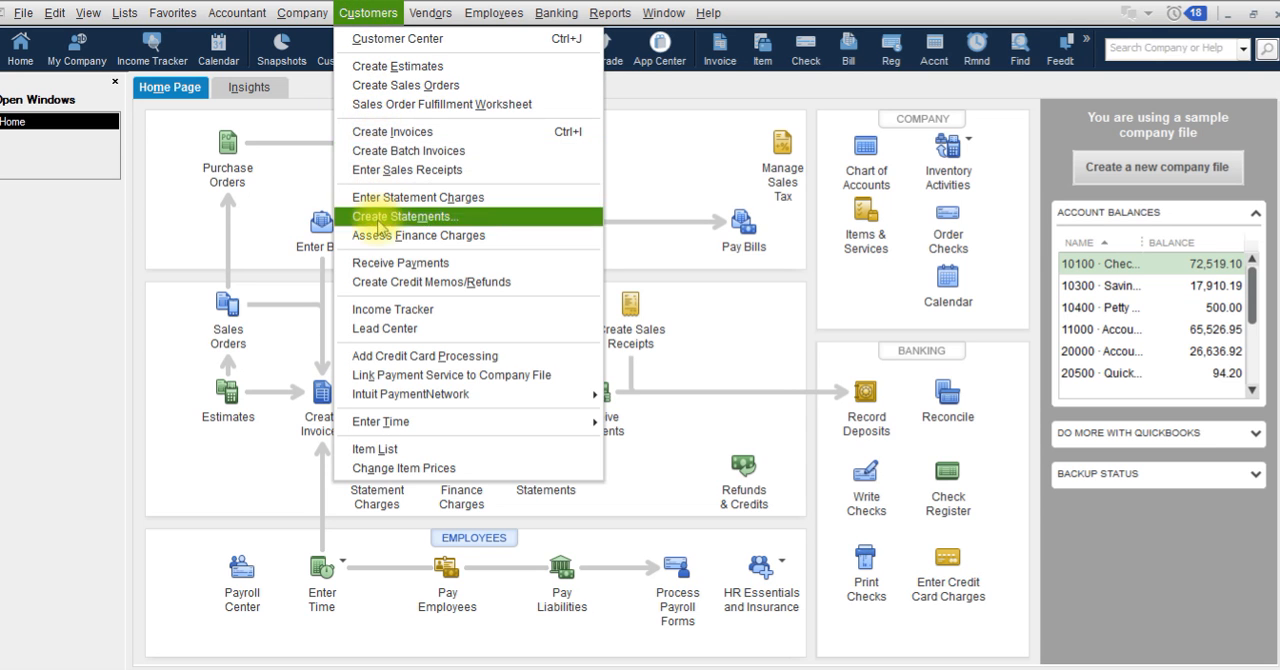
click(399, 284)
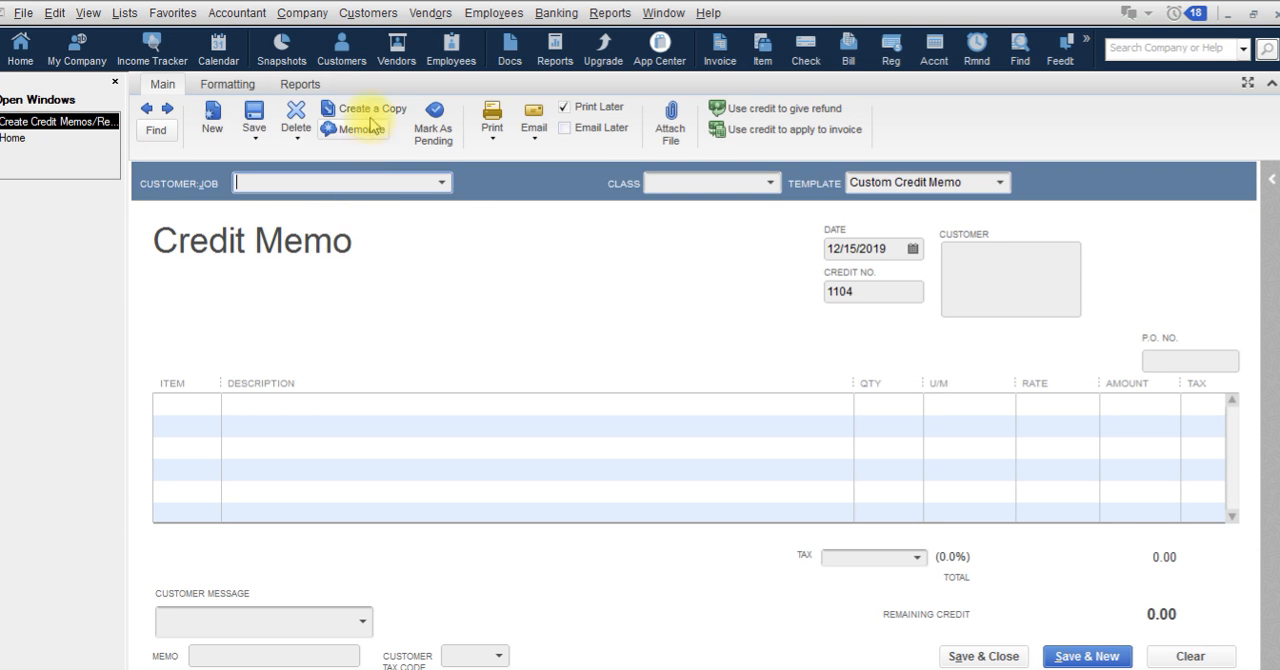
click(345, 55)
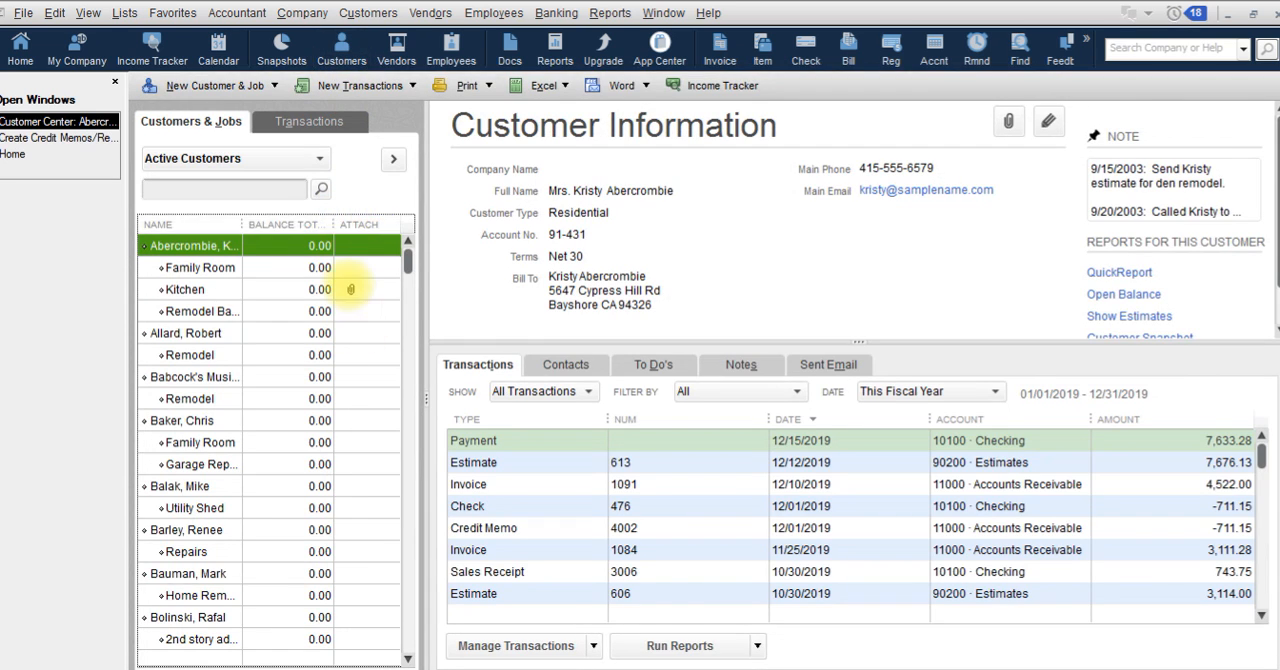
click(303, 222)
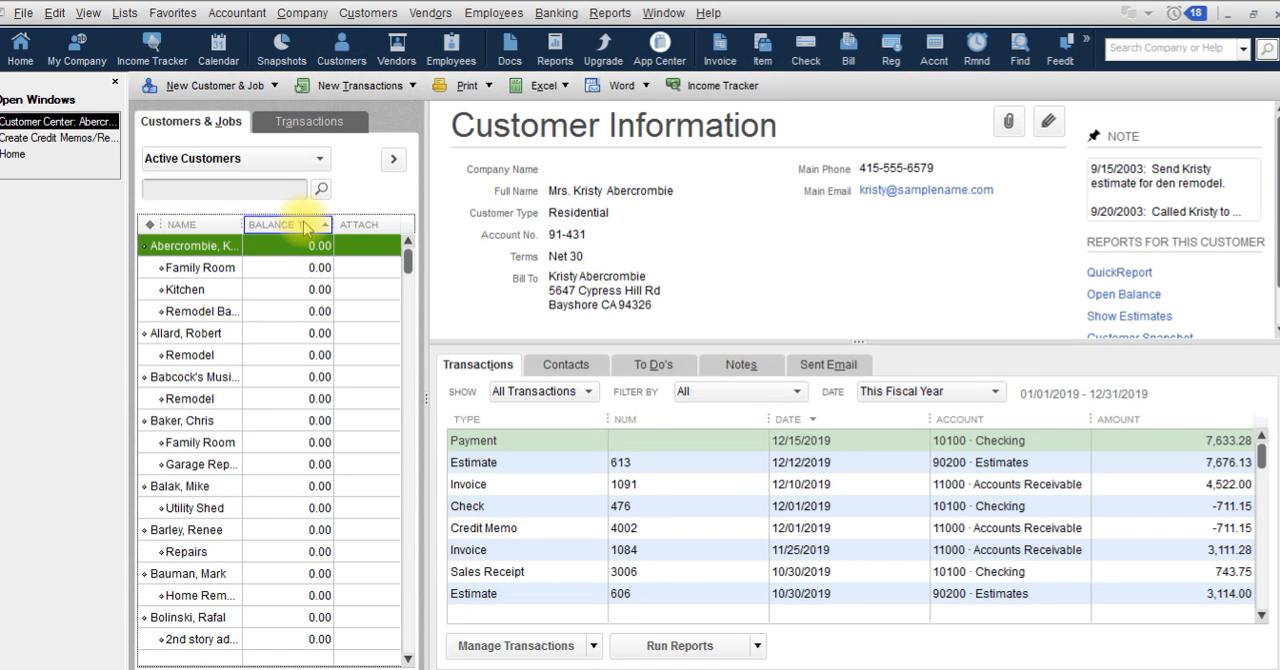
drag(408, 260, 400, 615)
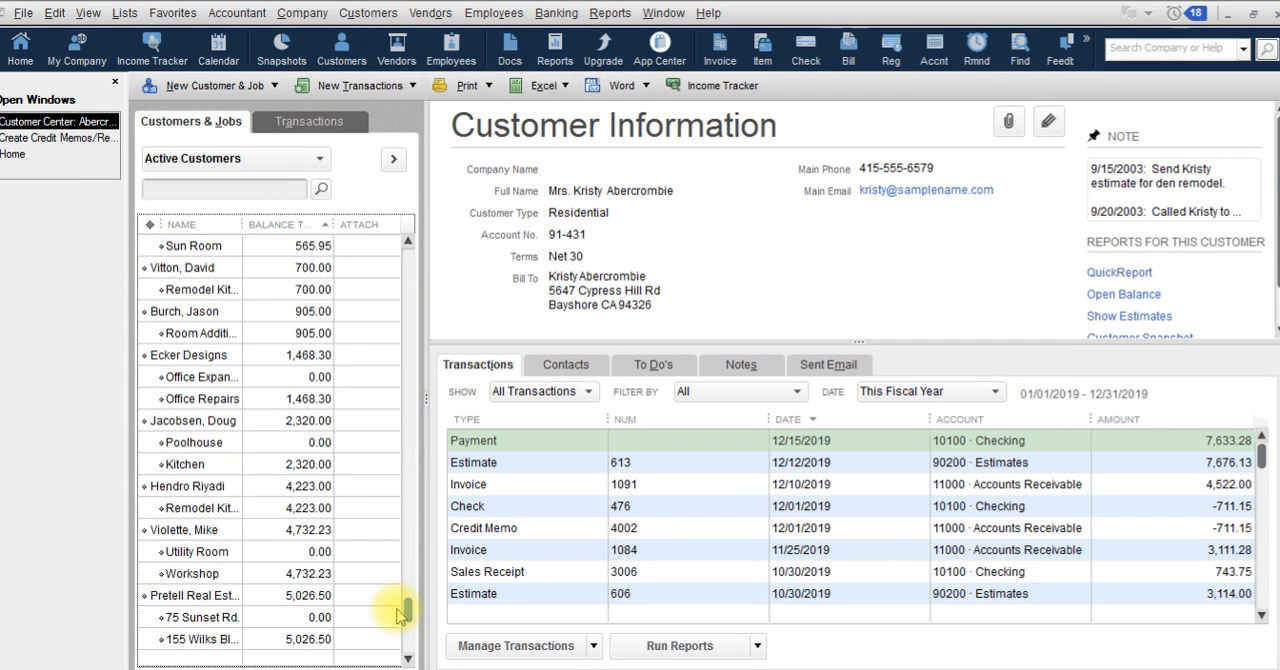
click(280, 573)
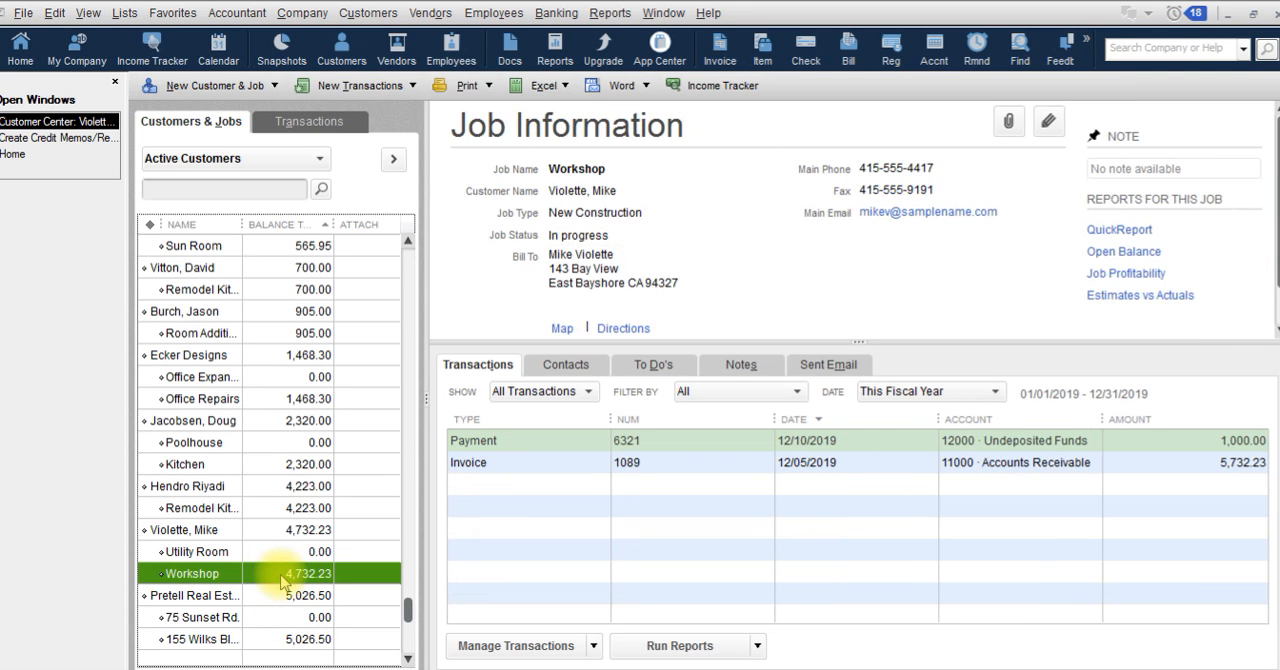
Step: Return to the blank credit memo and assign it to the Workshop job of that customer
click(95, 137)
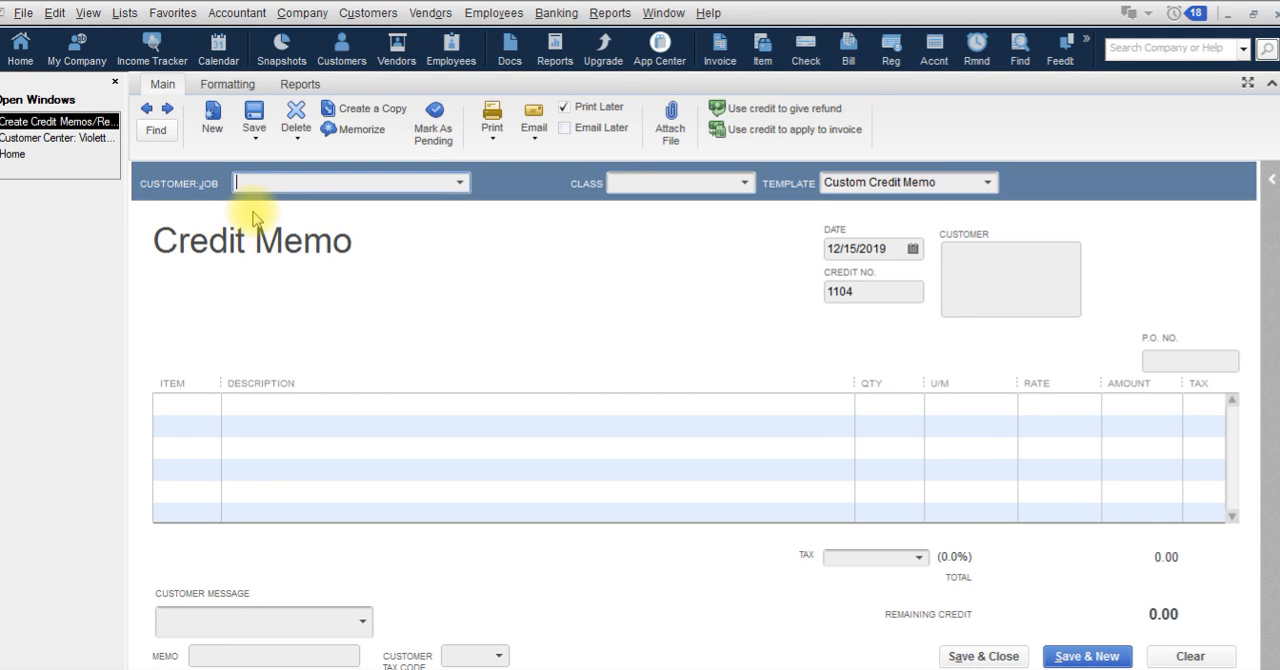
text(Violette, Mike)
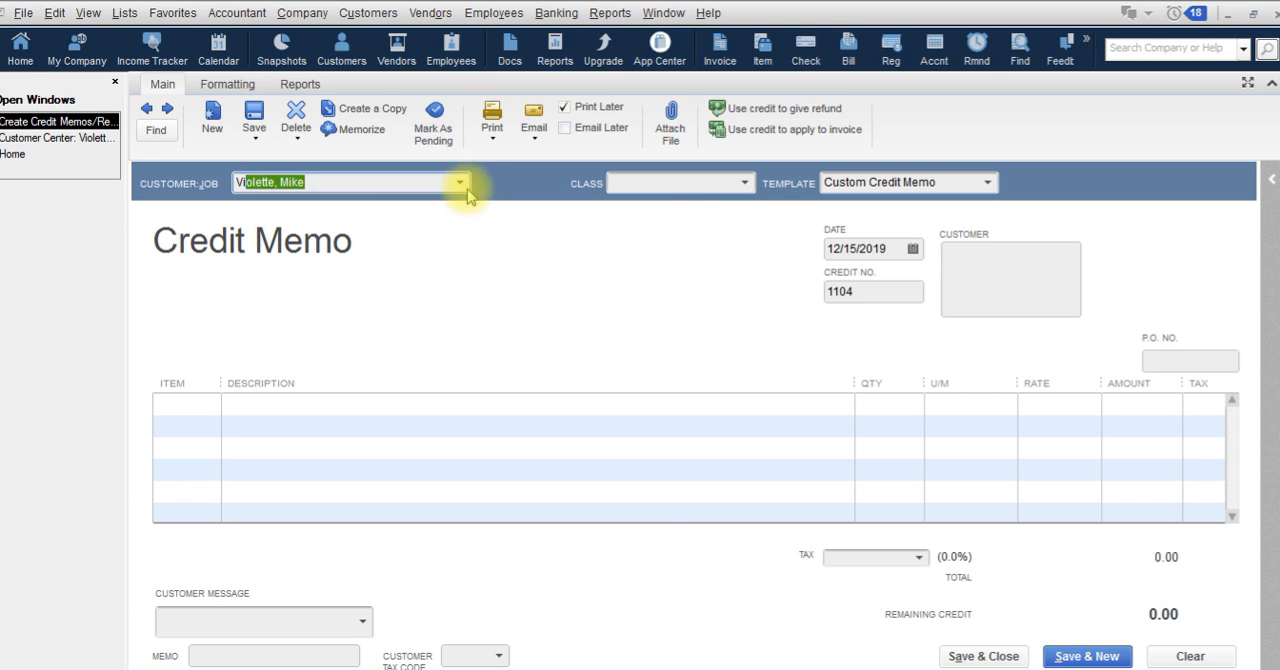
click(460, 183)
click(325, 467)
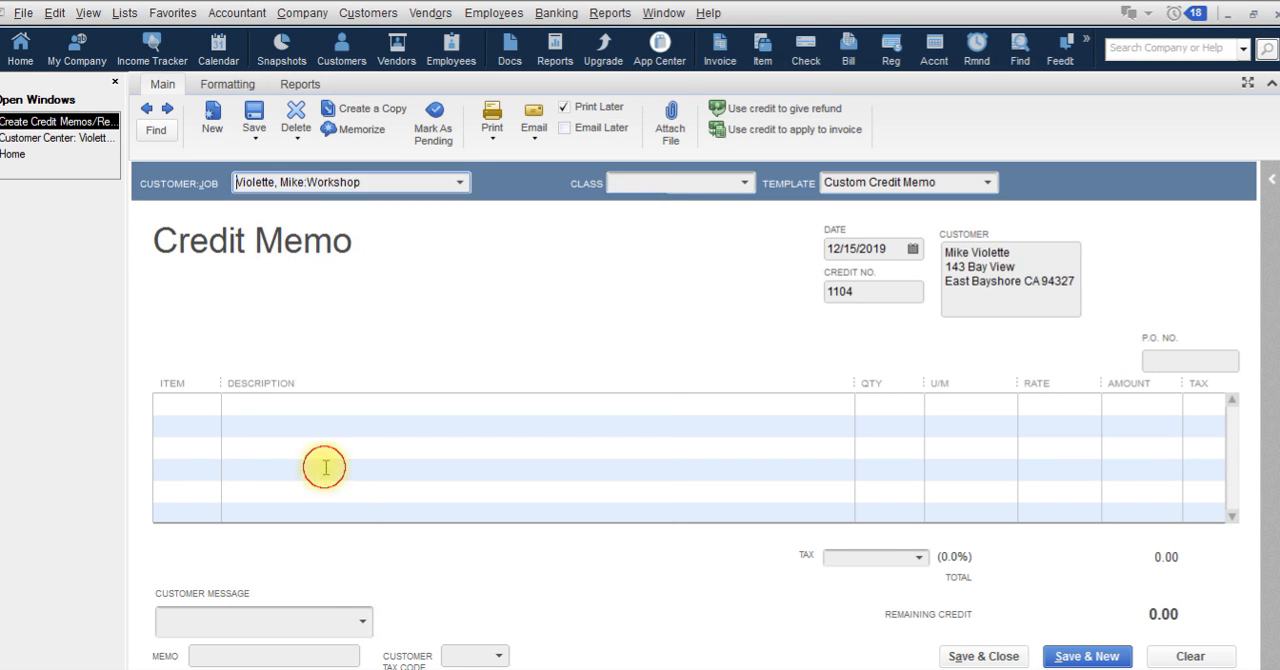
Step: Add the Concrete Slab item for 250.00 to the credit memo, and save it retaining the amount as an available credit
click(208, 403)
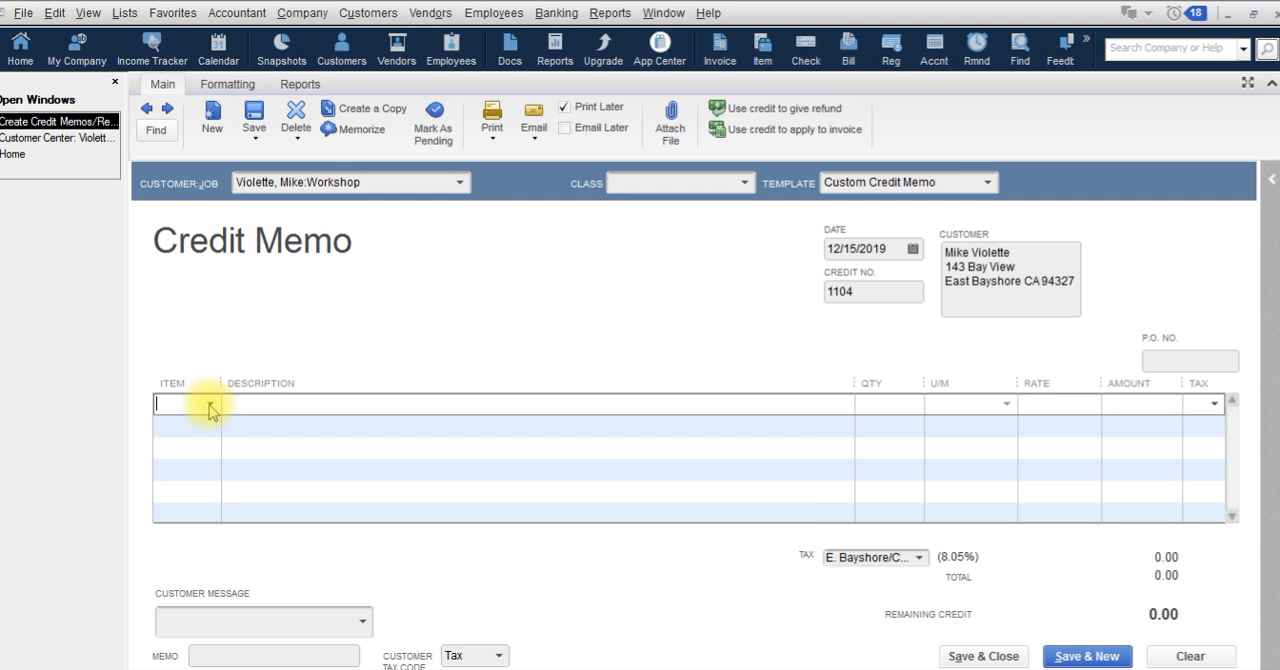
click(210, 404)
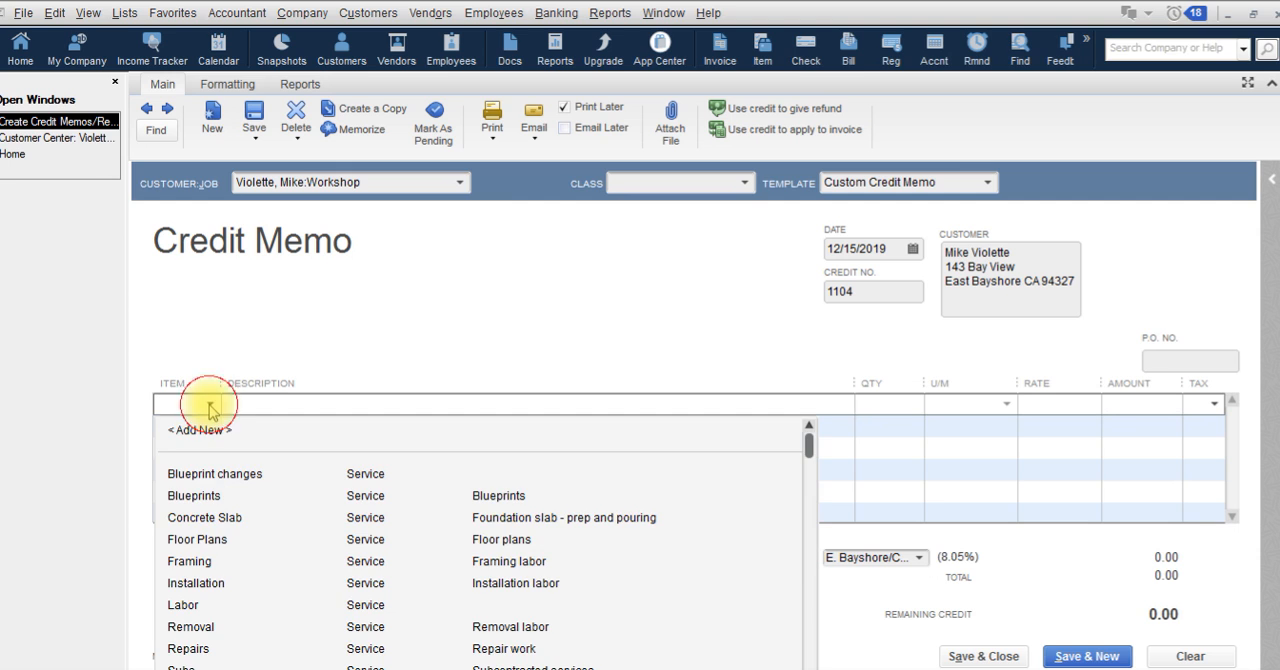
click(205, 518)
click(1140, 405)
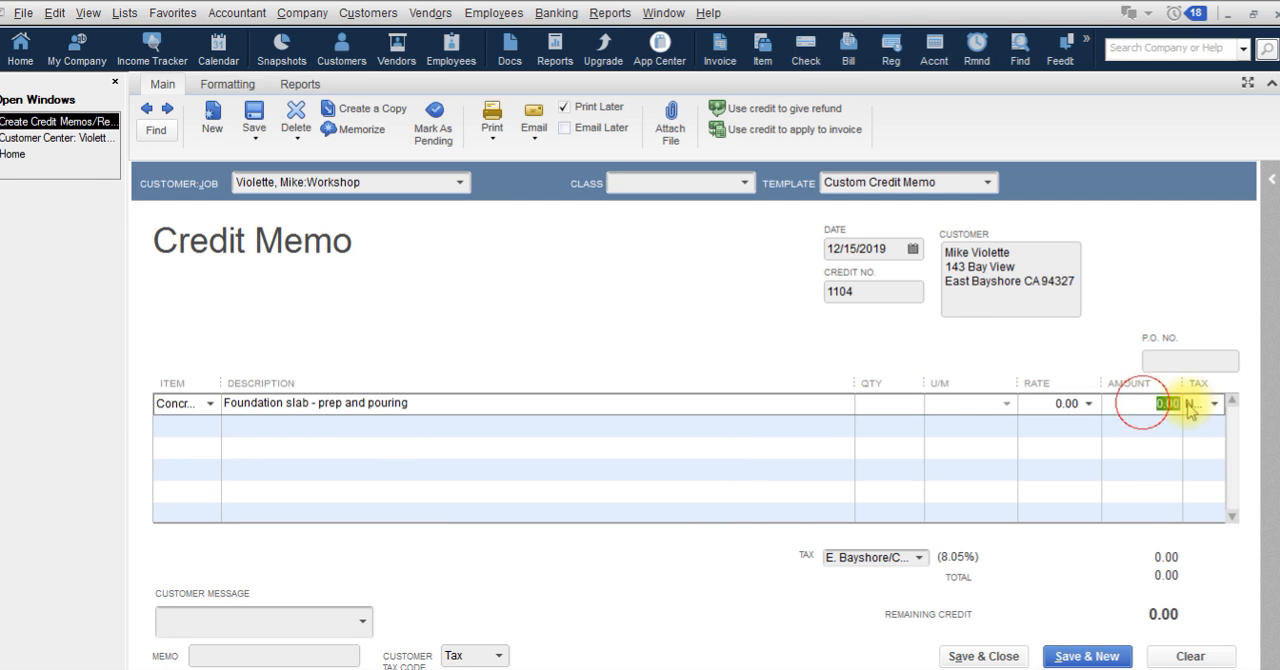
text(250)
key(Tab)
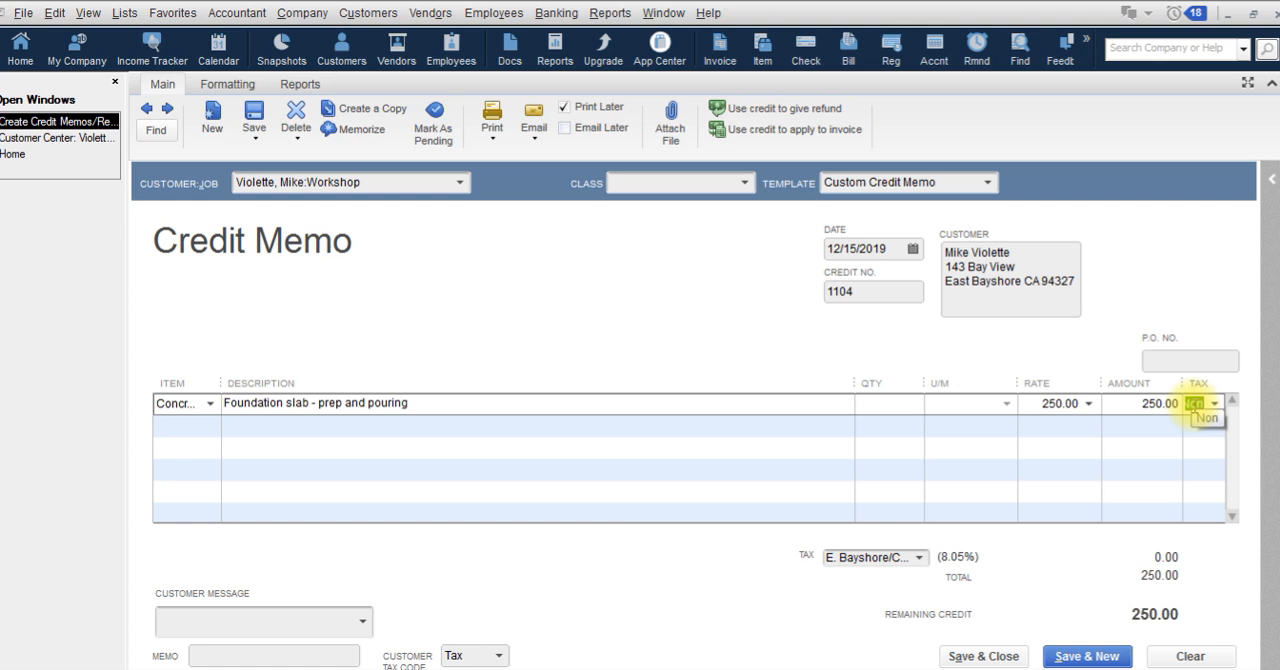
click(1000, 657)
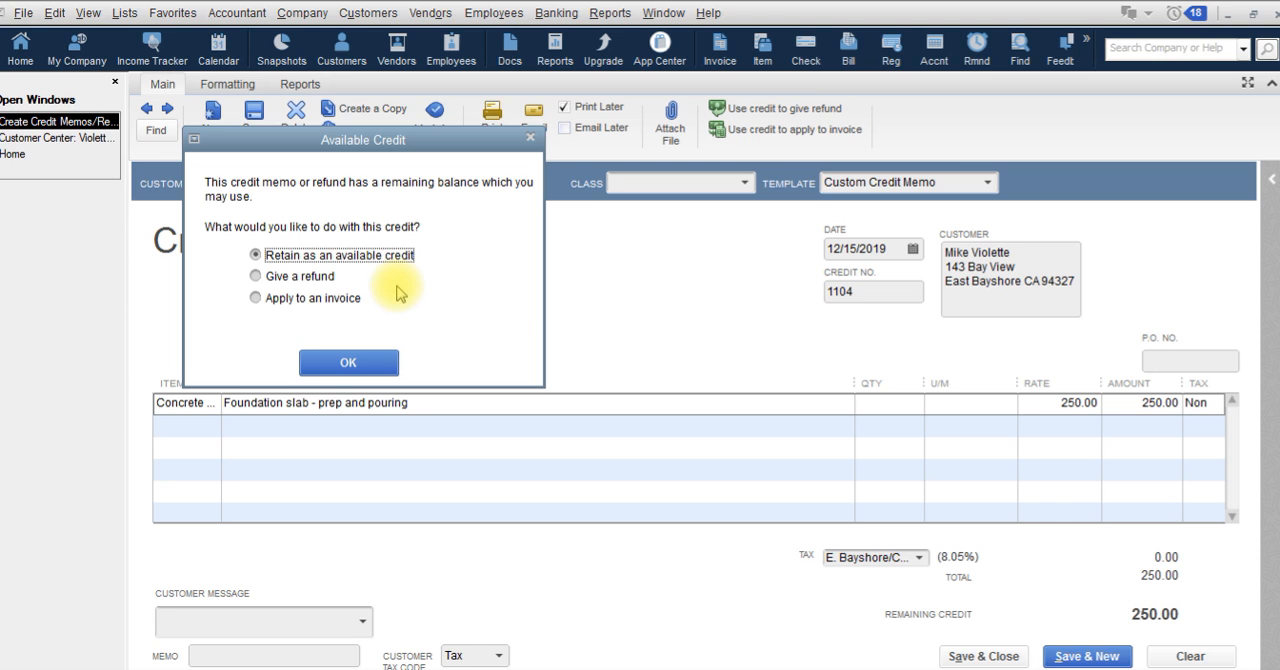
click(378, 362)
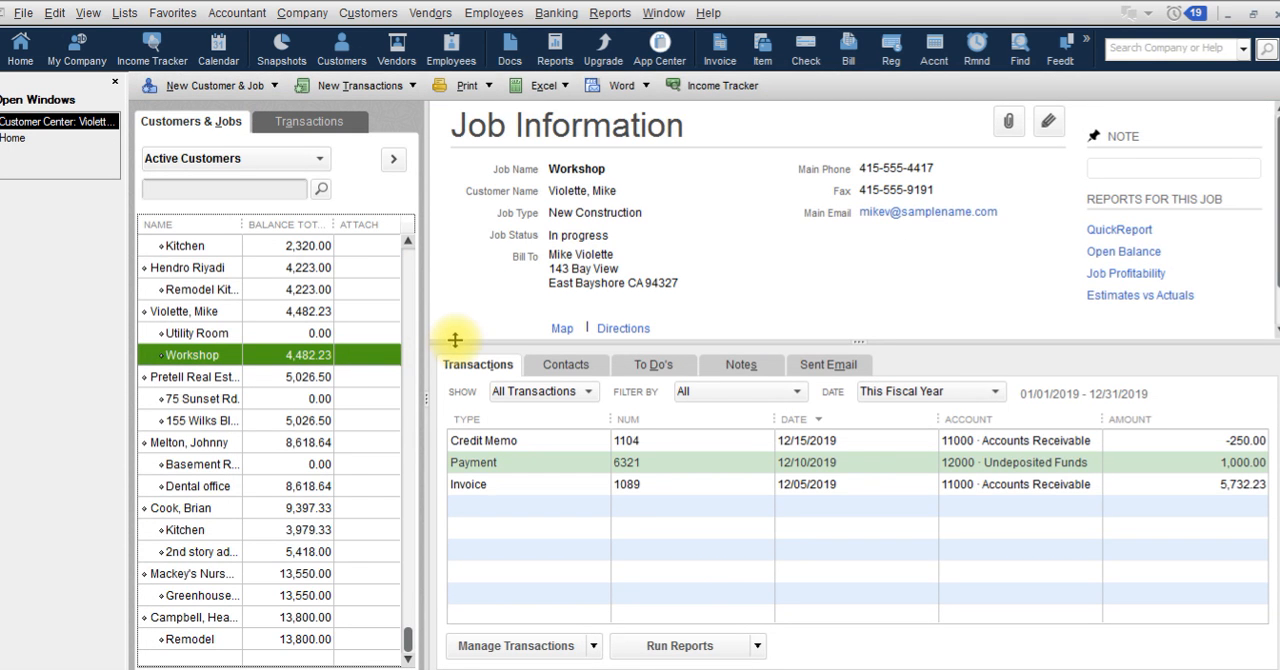
Step: Apply 150.00 of the available credit to the Workshop job's invoice dated 12/05/2019, and save and close the invoice
click(620, 441)
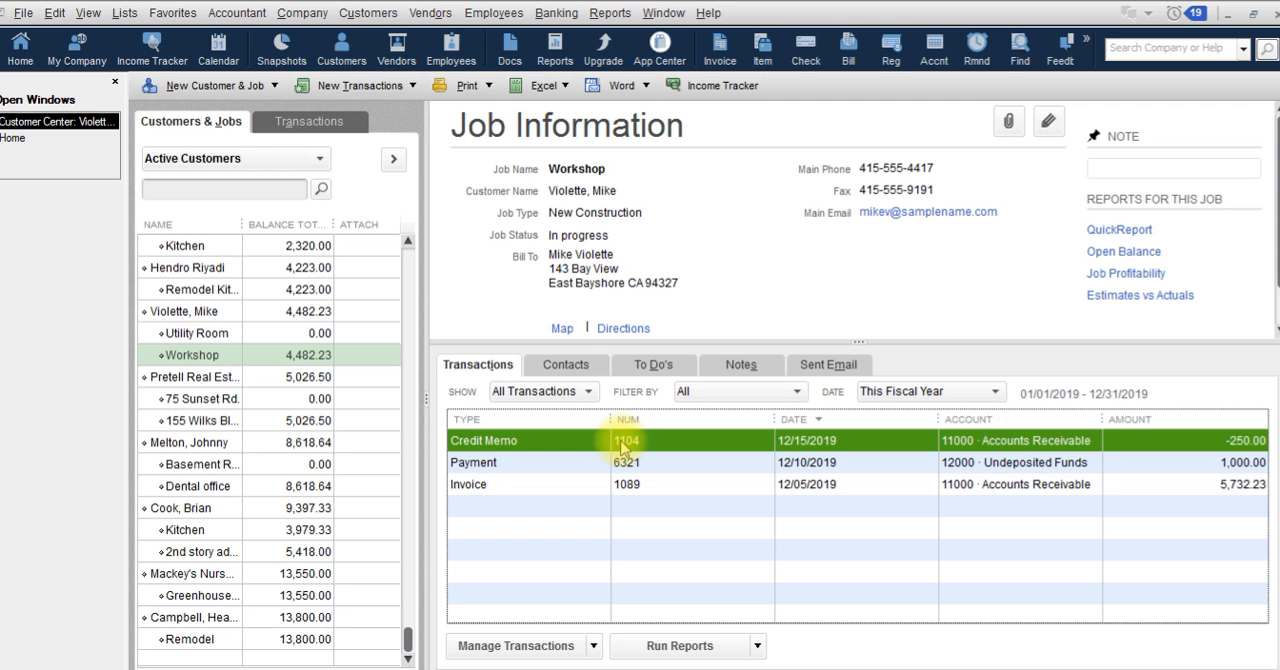
double_click(670, 485)
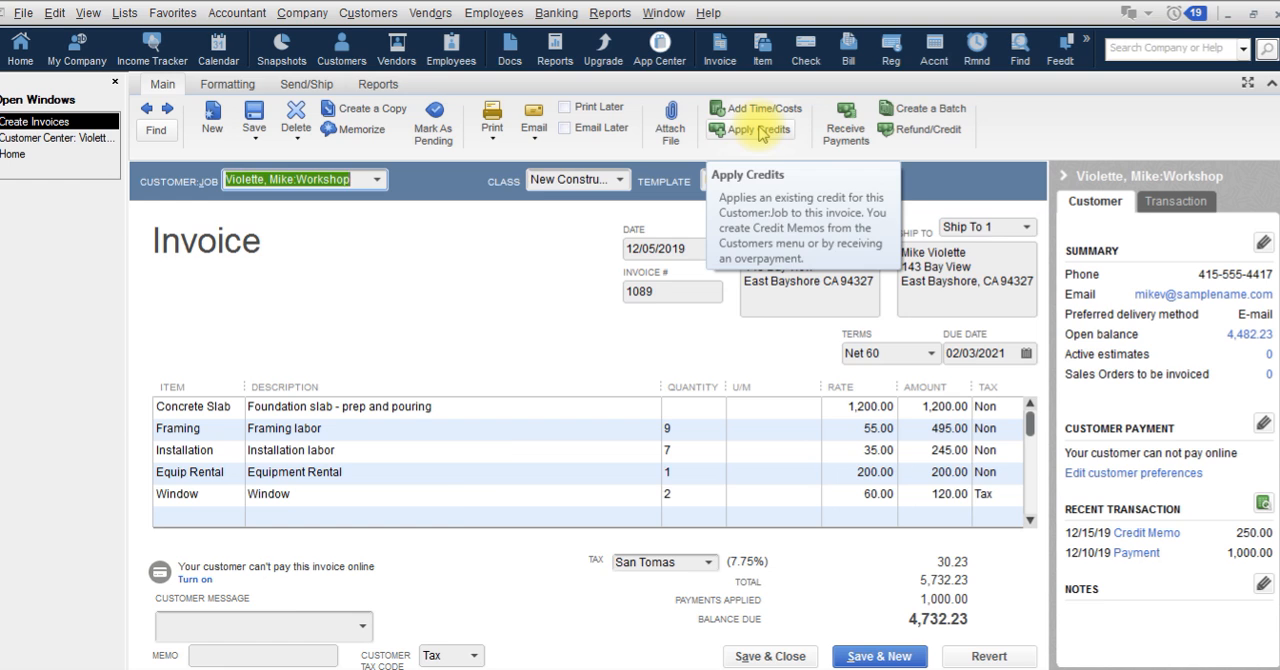
click(759, 130)
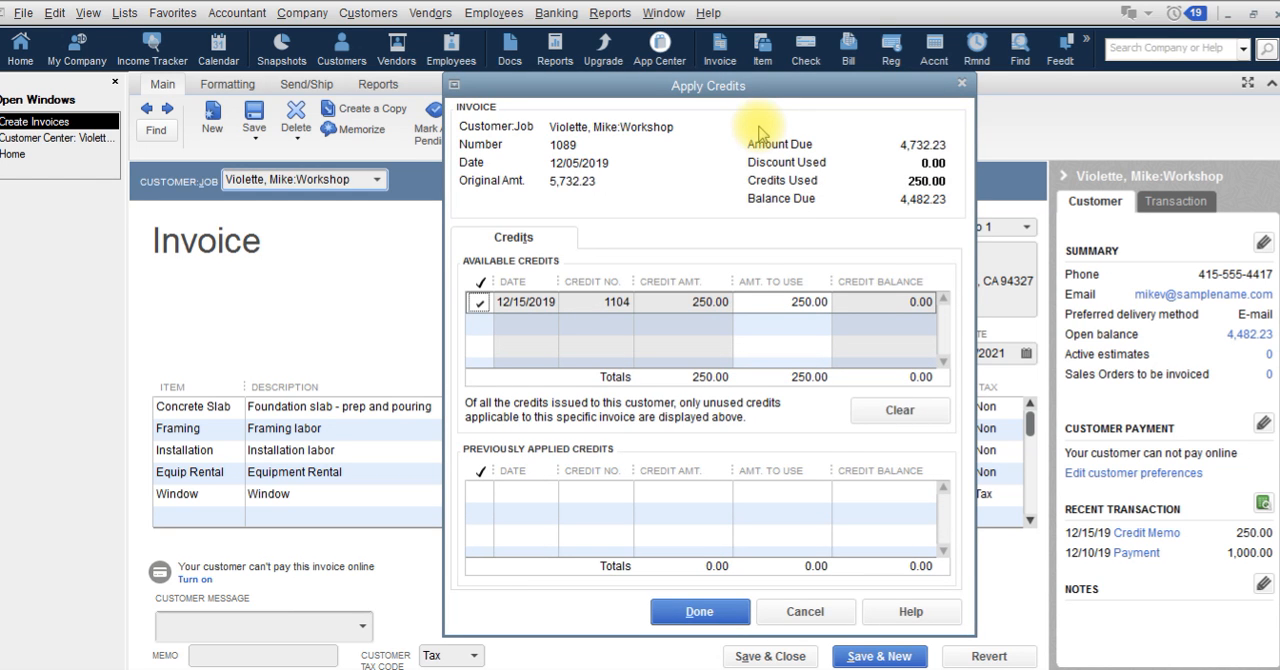
click(800, 302)
text(150)
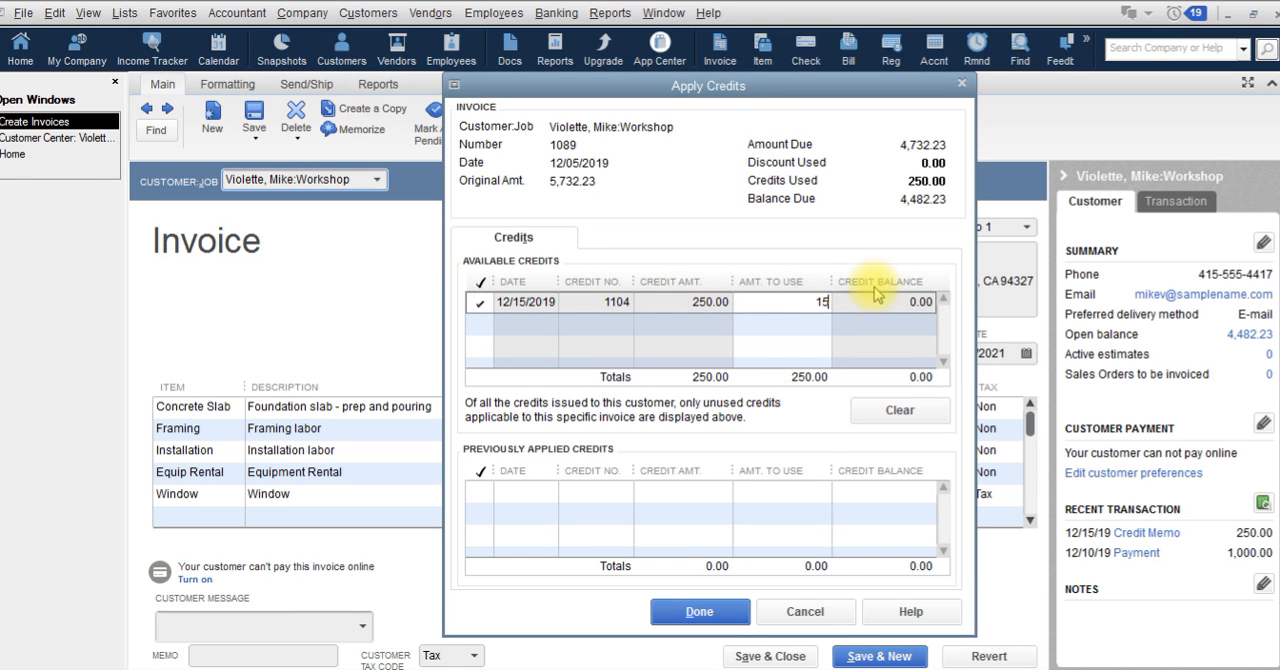
key(Tab)
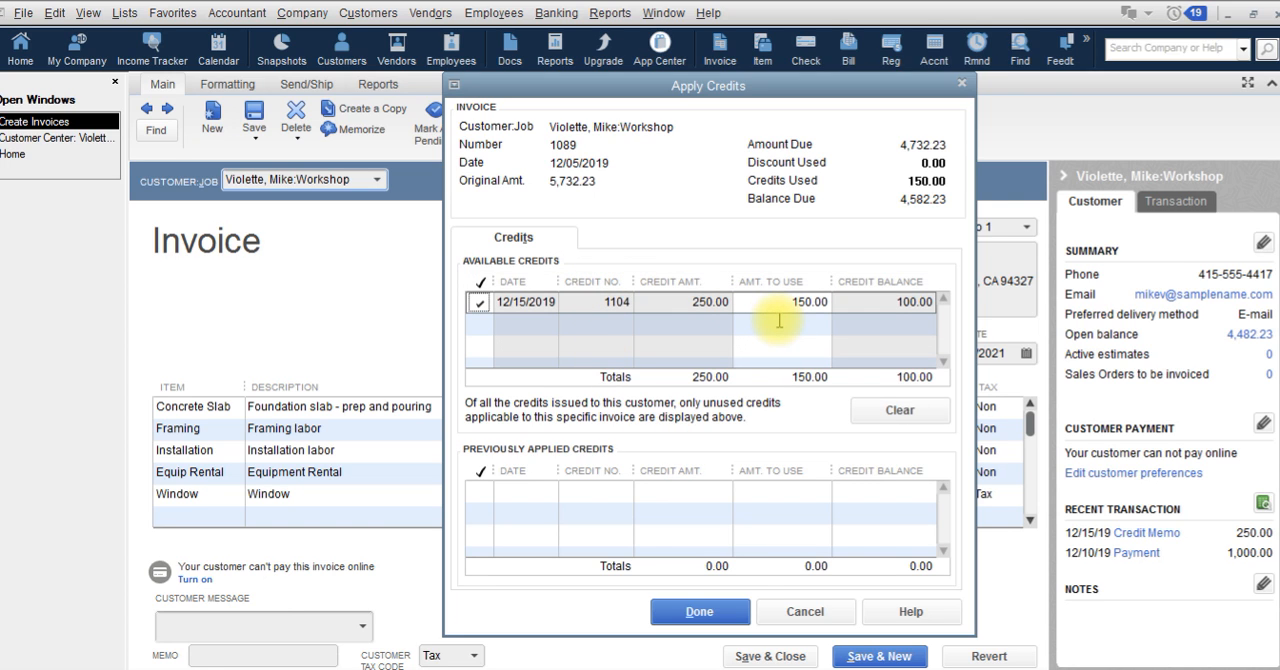
click(723, 610)
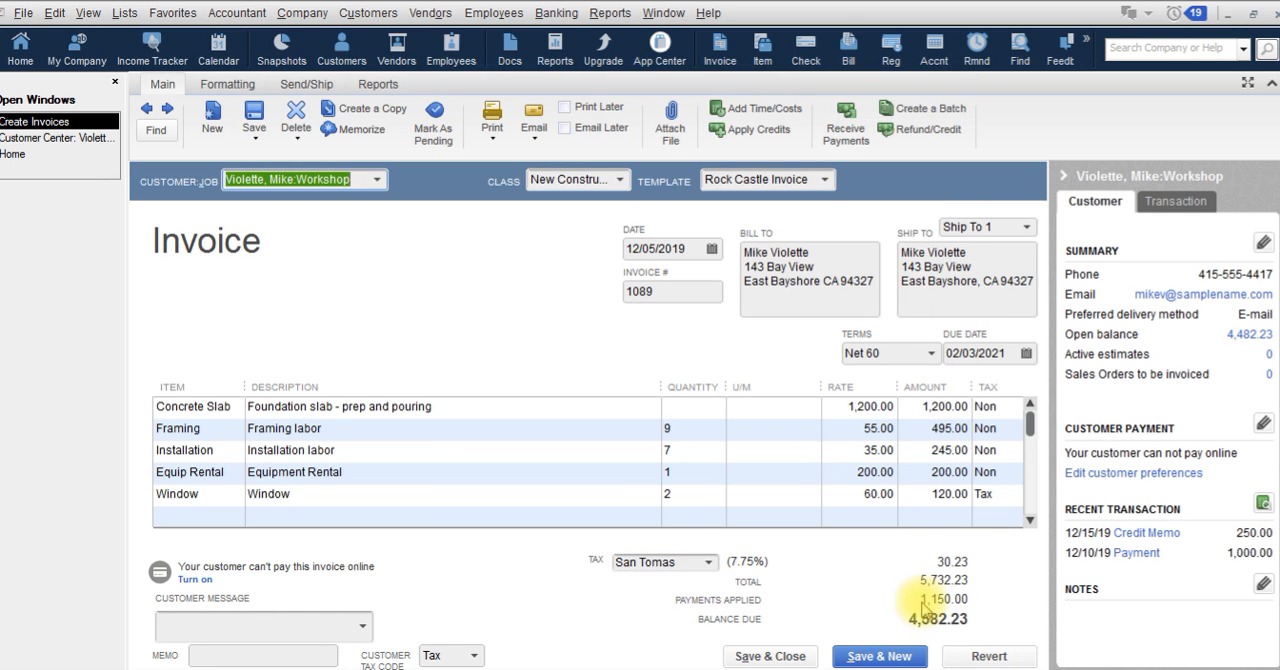
click(778, 656)
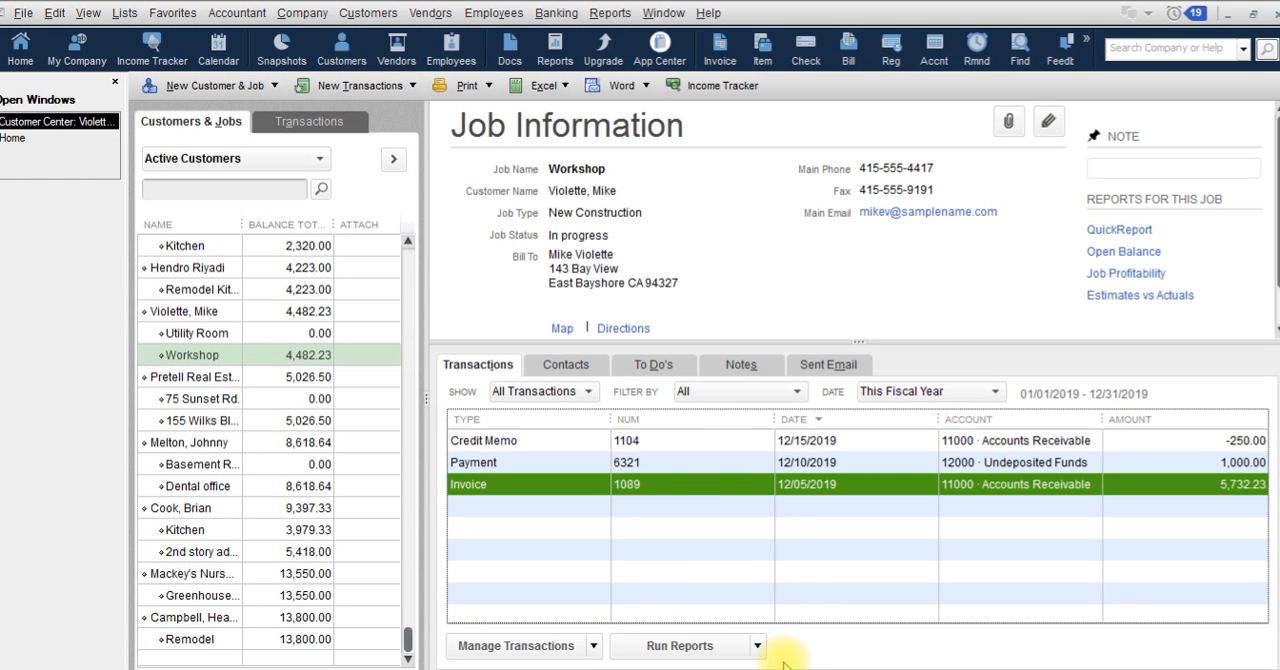
Step: Refund the credit memo's remaining 100.00 by check from the Checking account, save the memo, and review the refund check
click(695, 441)
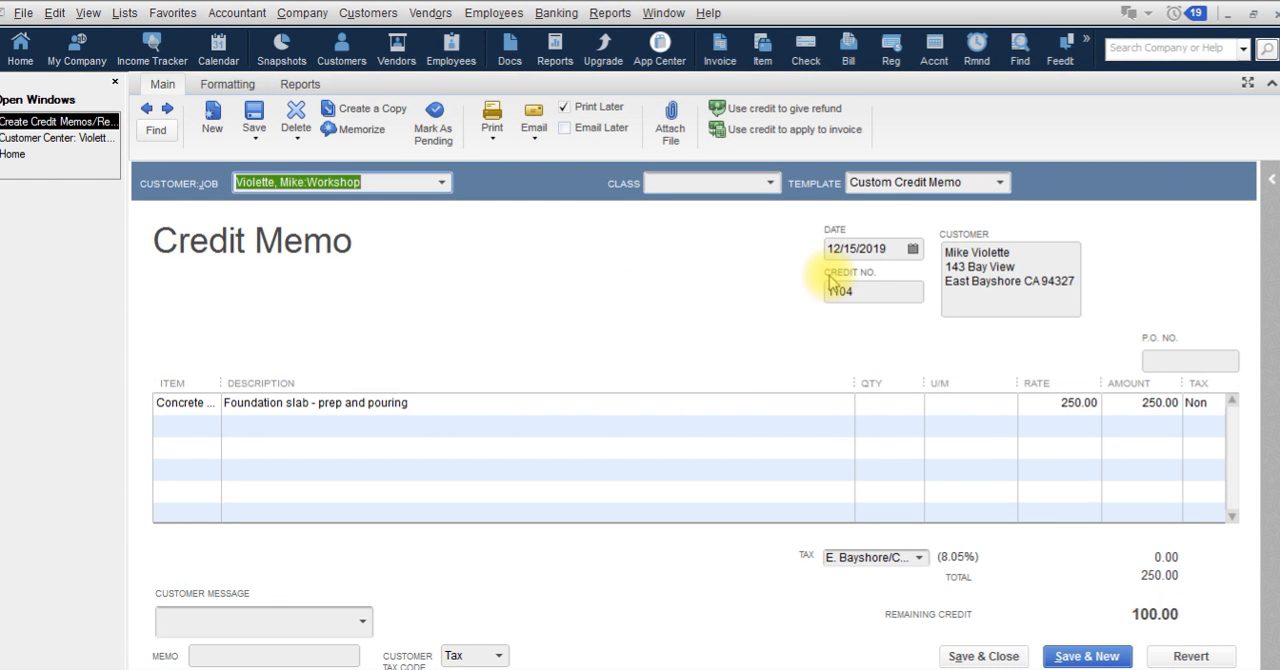
click(780, 110)
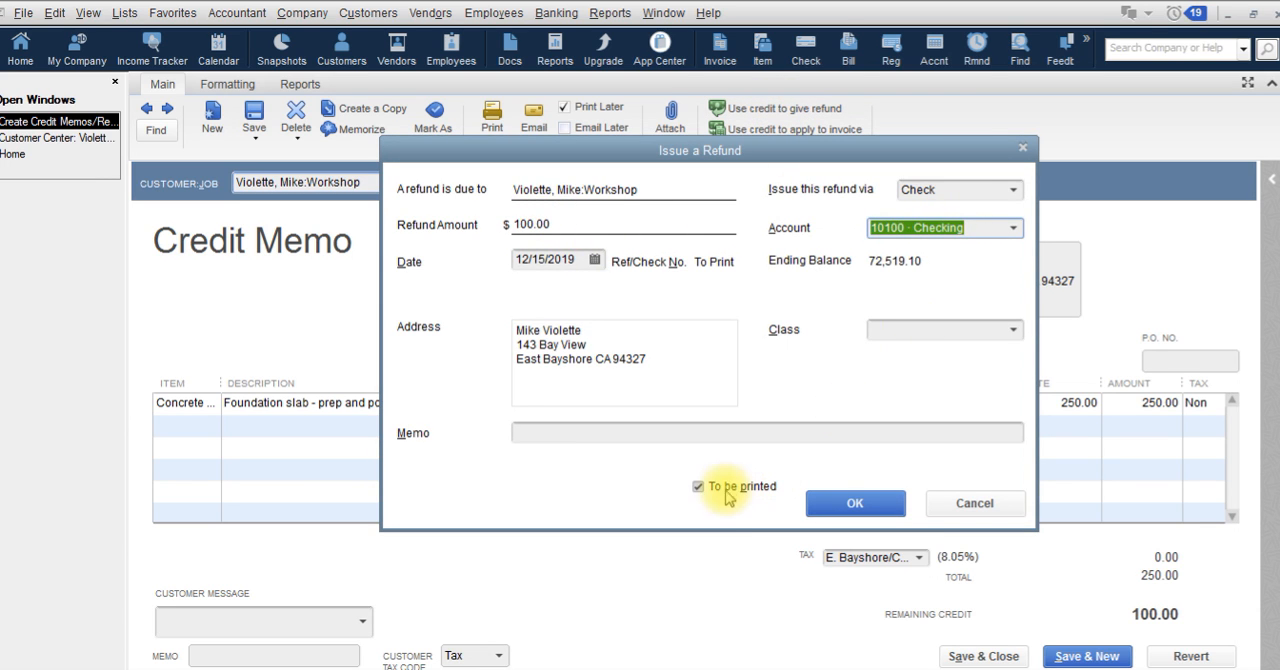
click(843, 502)
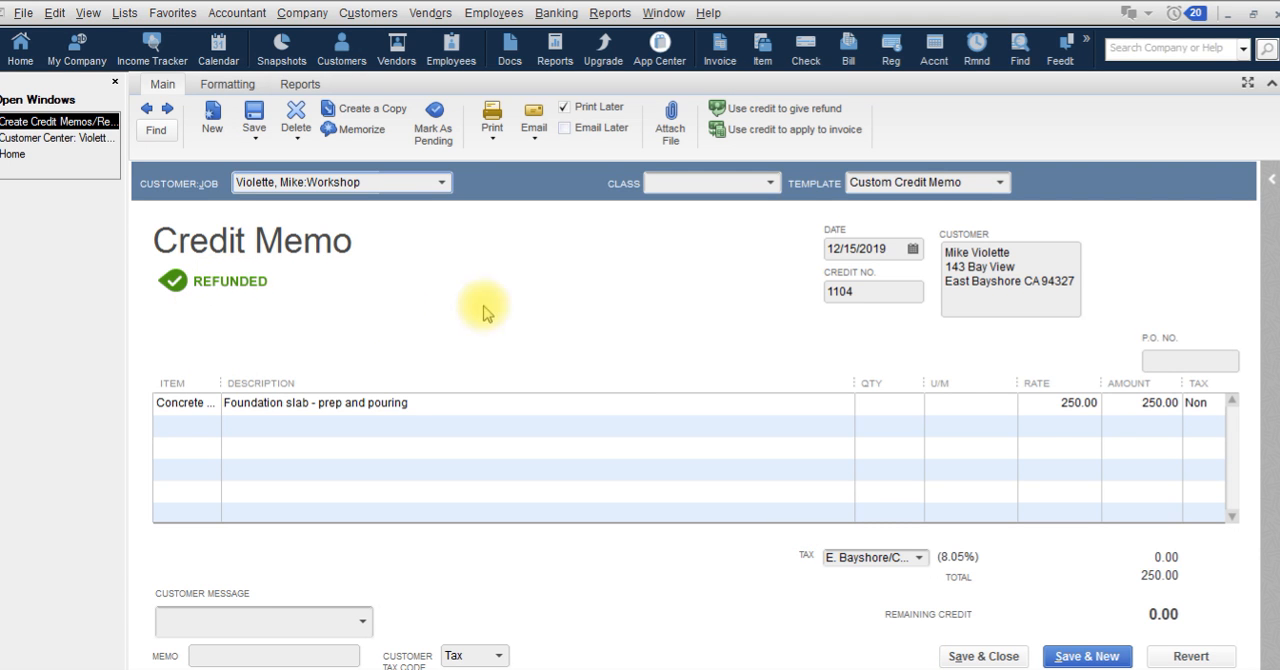
click(948, 655)
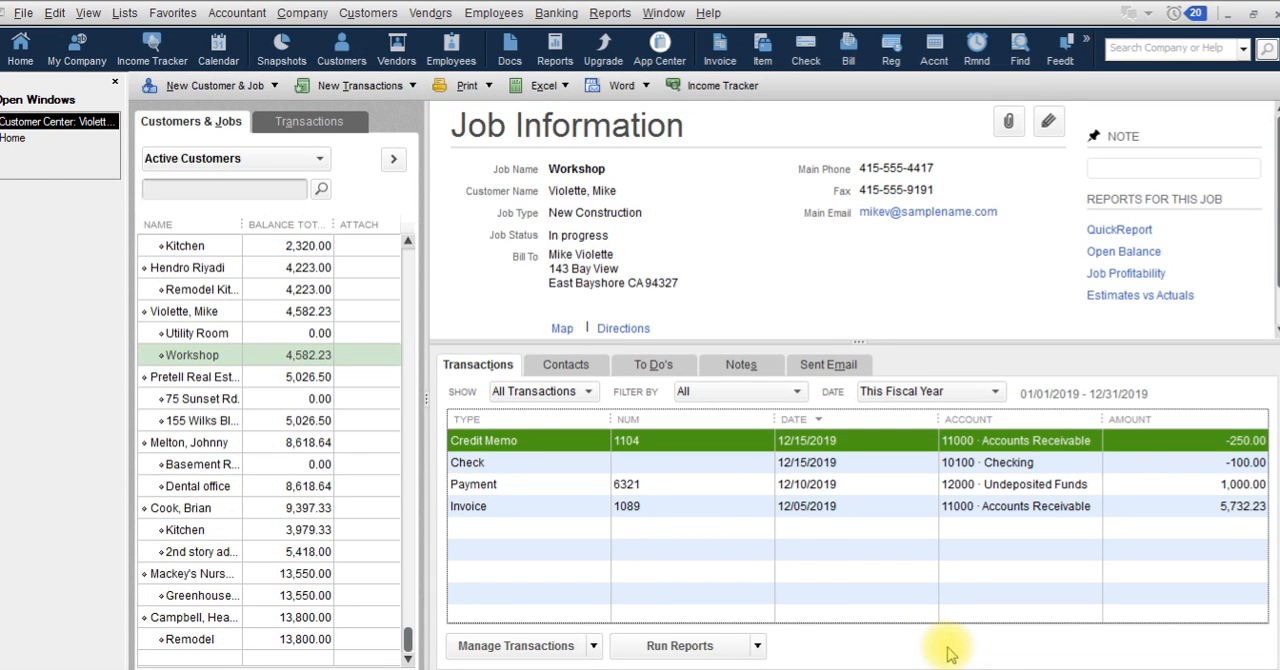
click(750, 462)
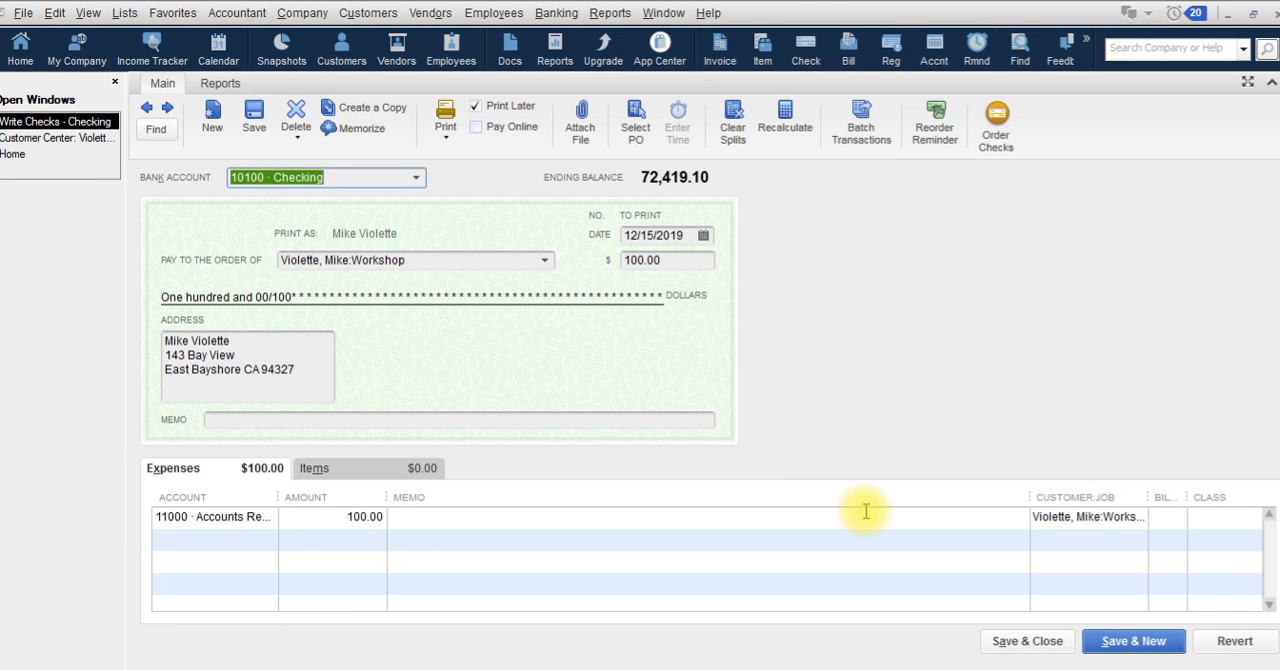
click(1010, 641)
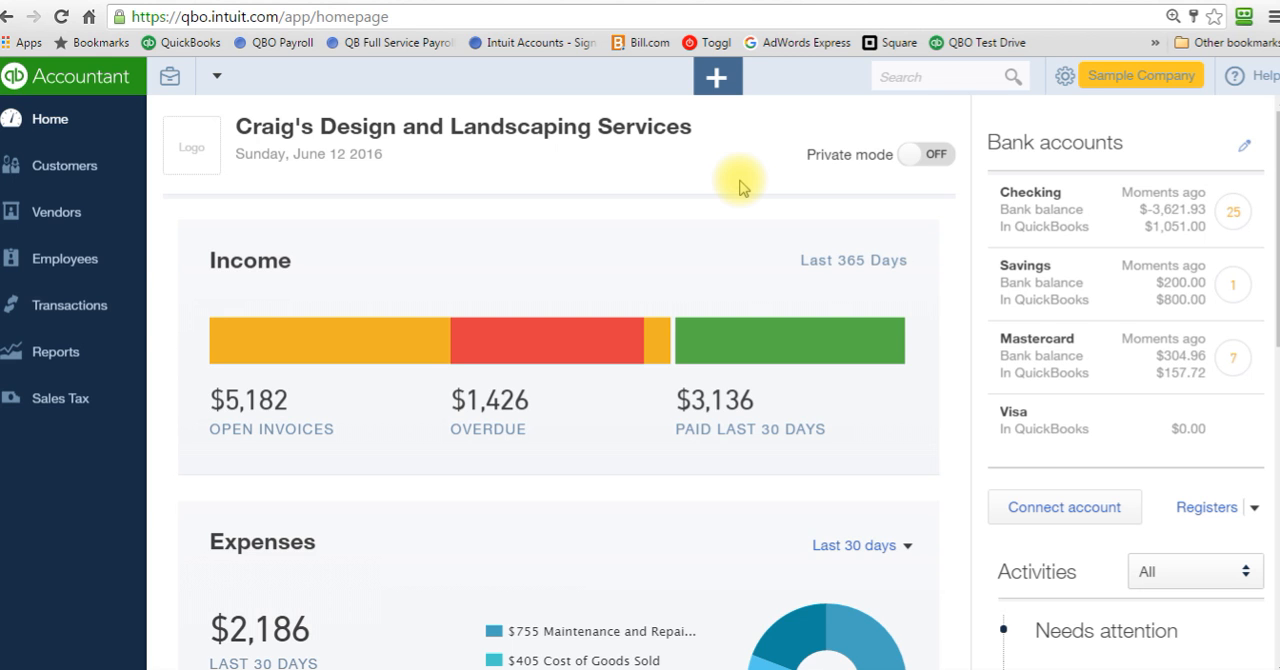
Step: Switch to QuickBooks Online, find the customer with the $629.10 open balance, and start a credit memo for that customer
click(86, 165)
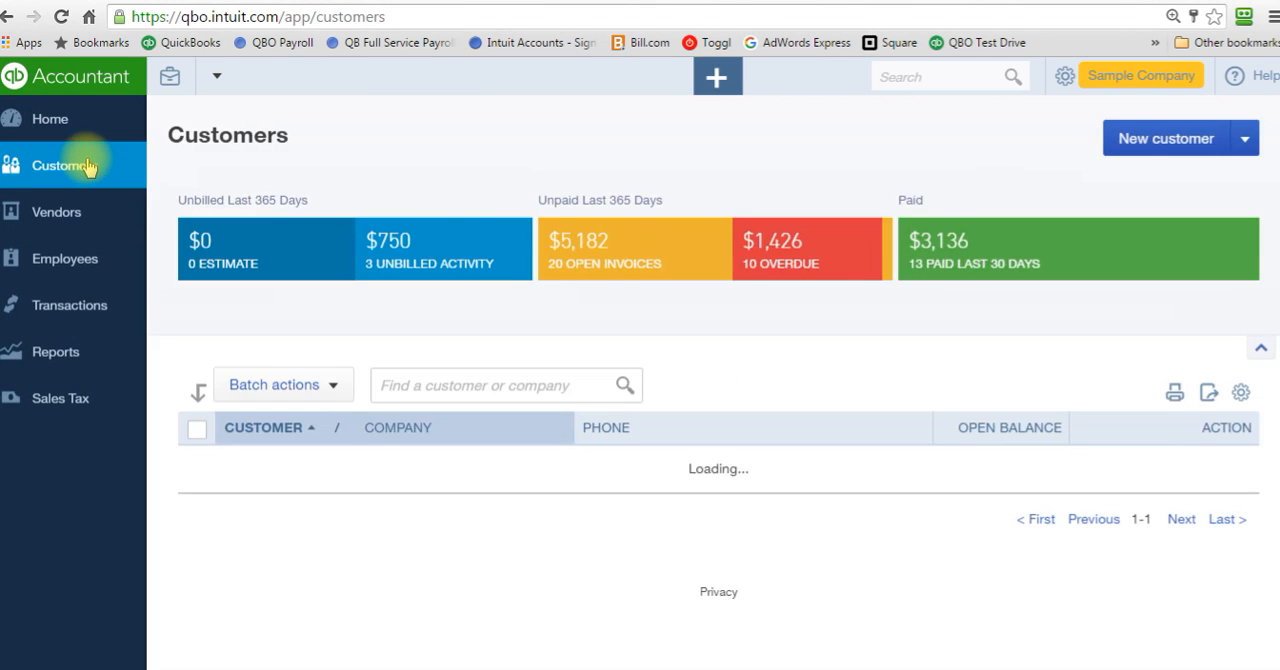
scroll(88, 167, down, 2)
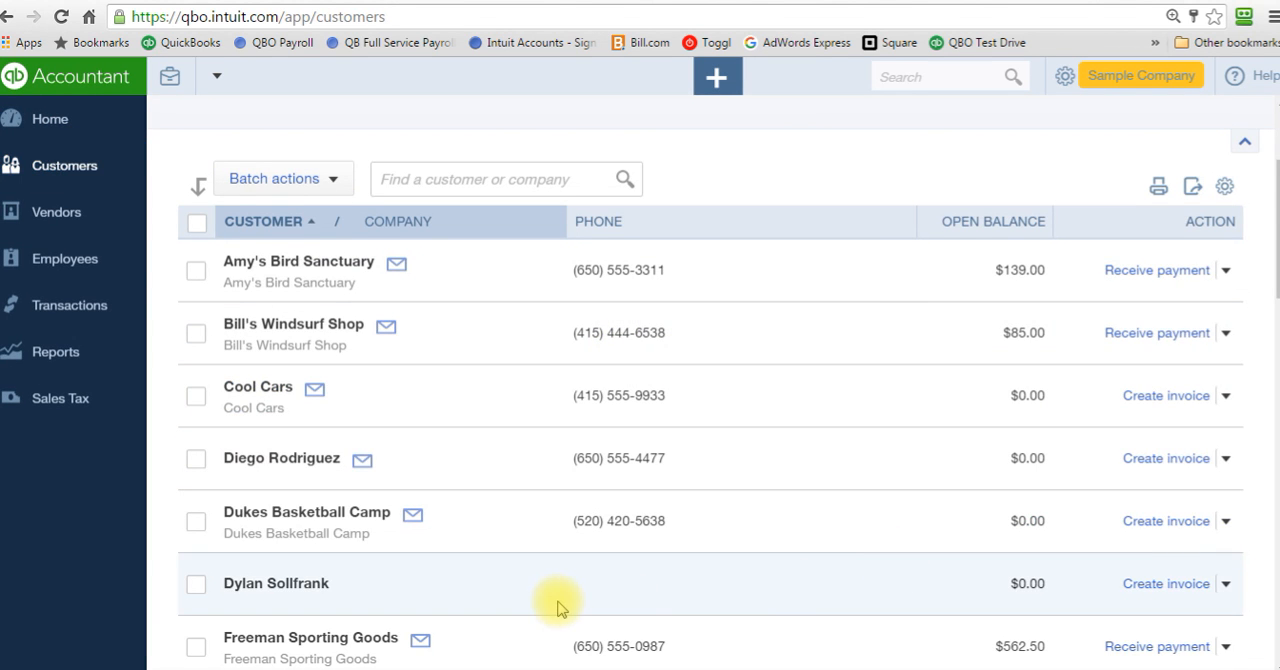
drag(1268, 249, 1275, 305)
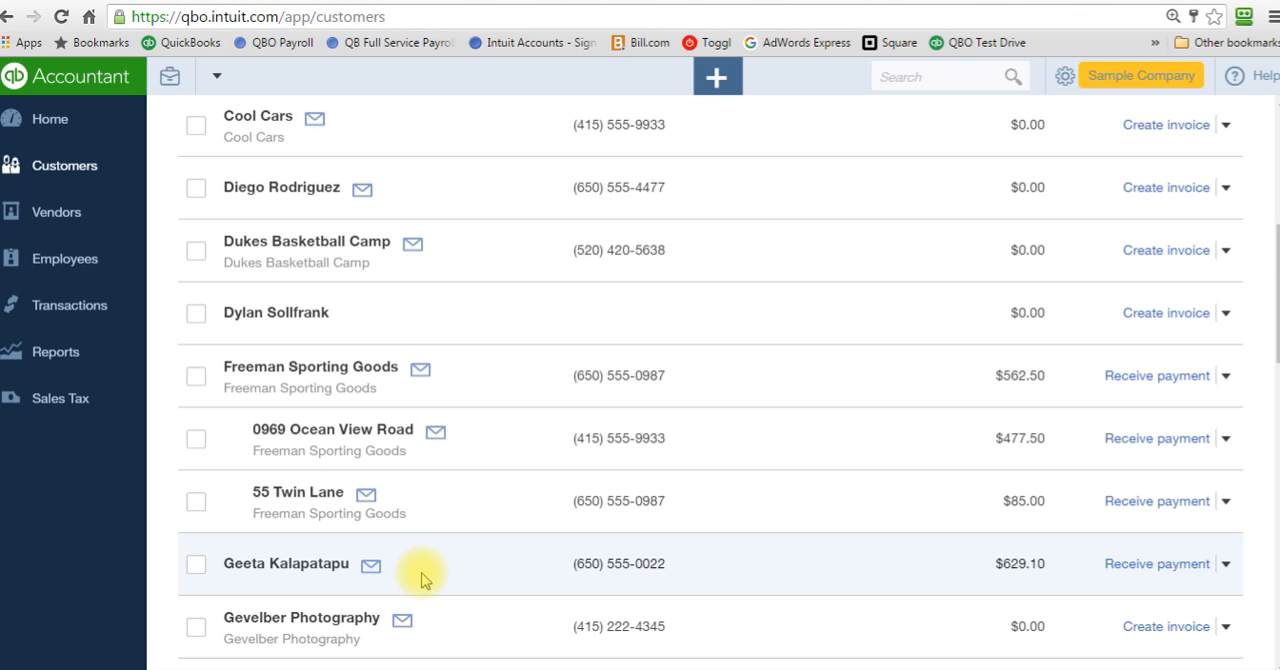
click(714, 84)
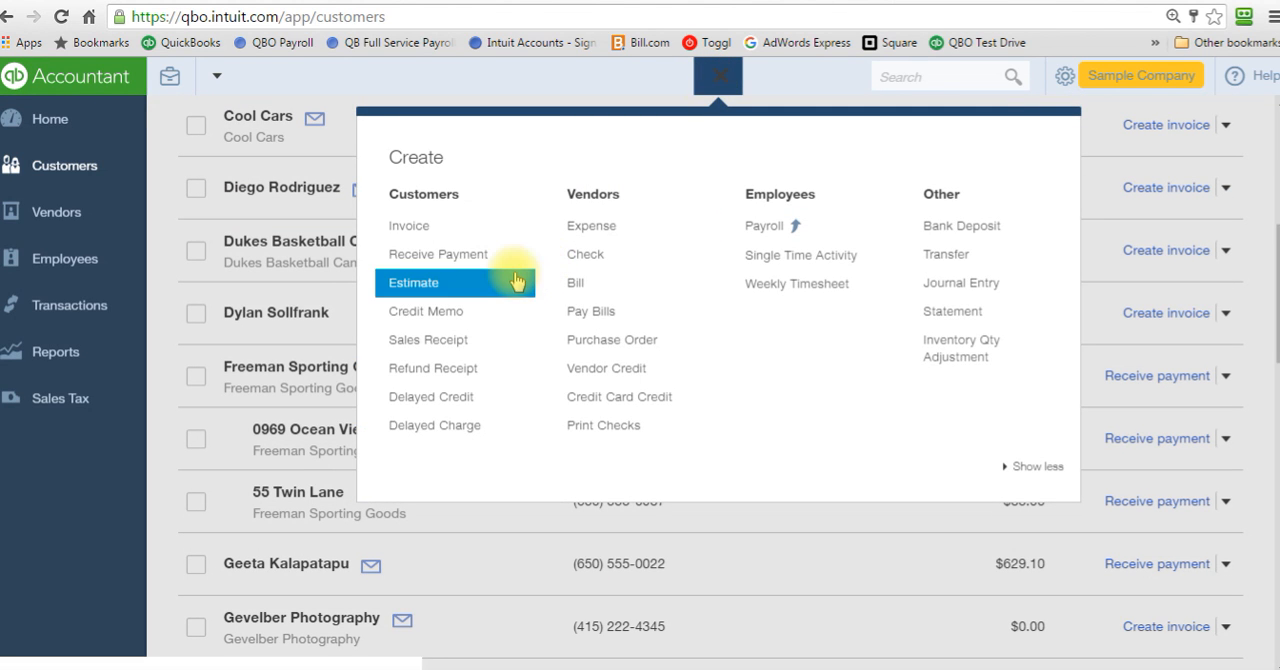
click(464, 312)
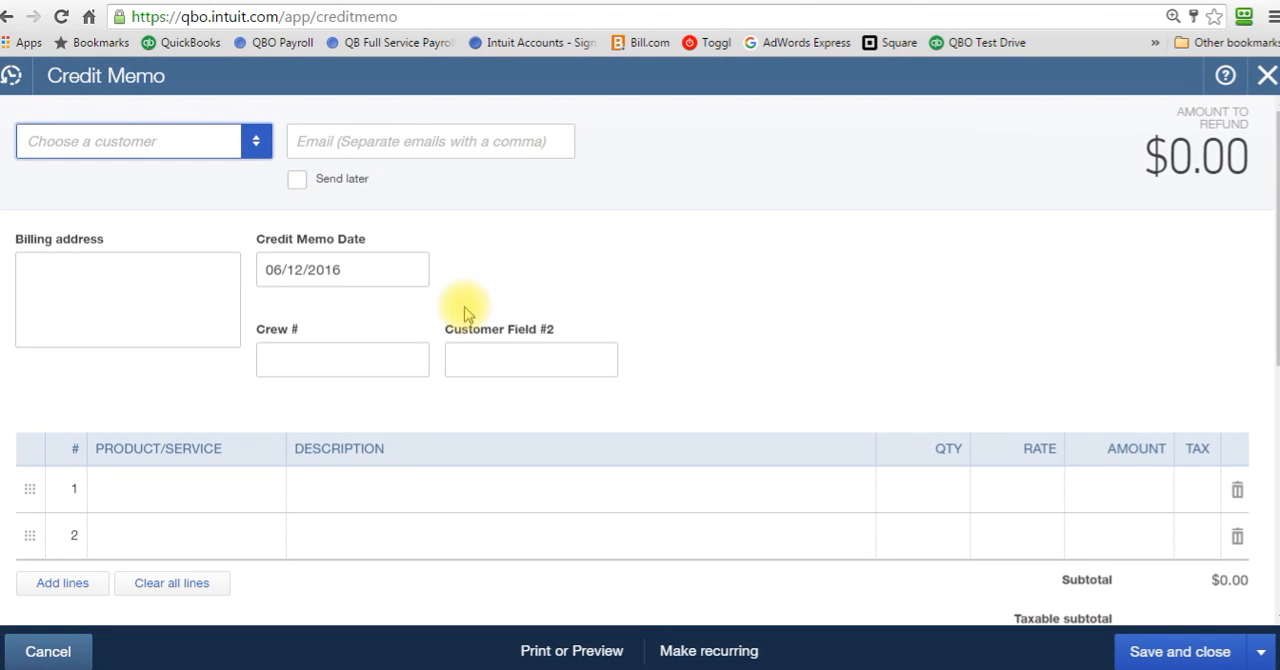
text(geet)
key(Tab)
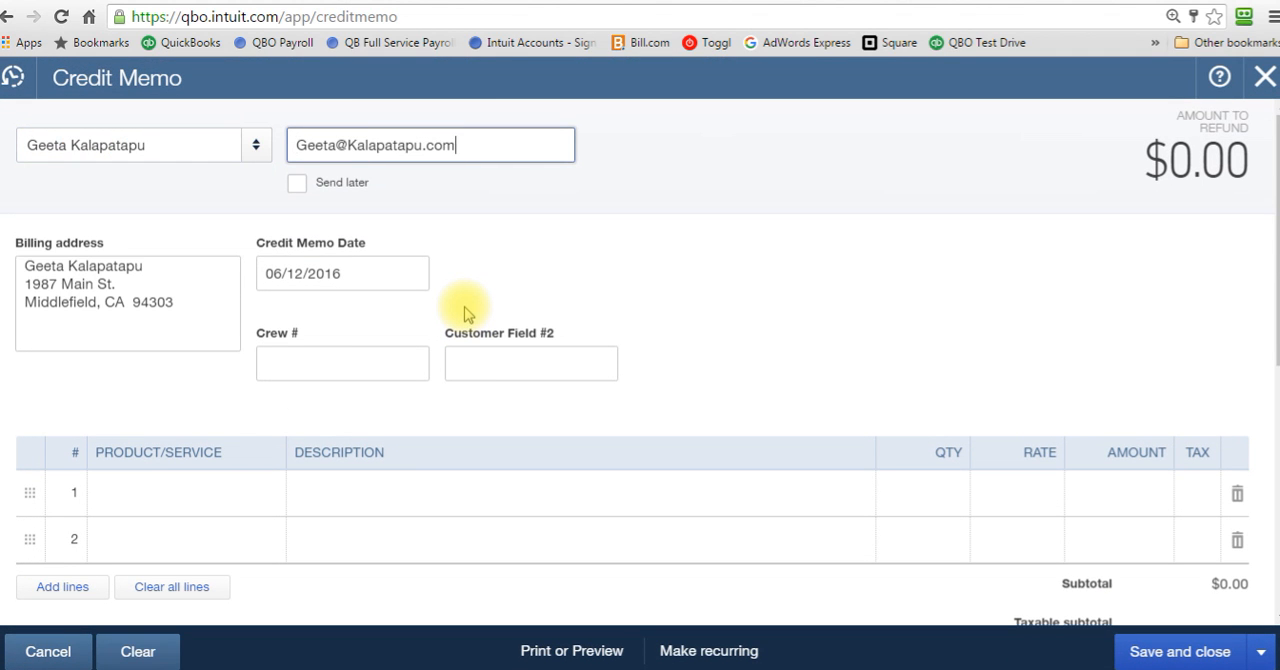
Step: Add the Gardening service to the credit memo with an amount of 250.00, and save and close the memo
click(202, 487)
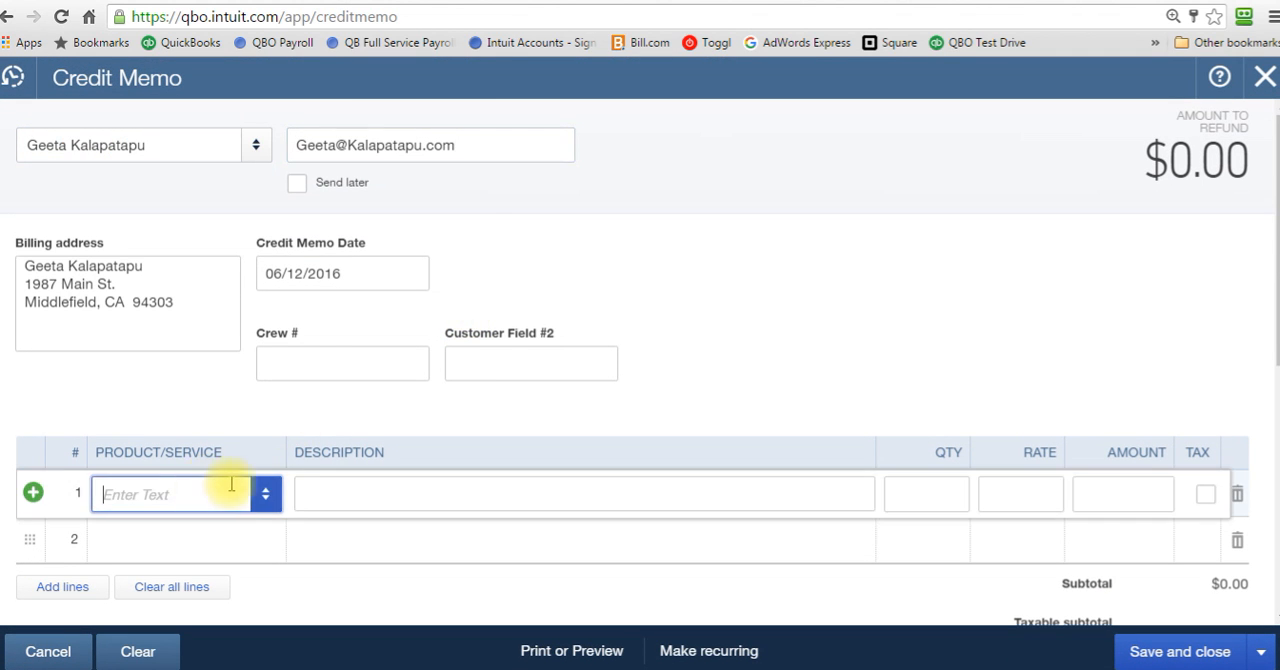
click(265, 494)
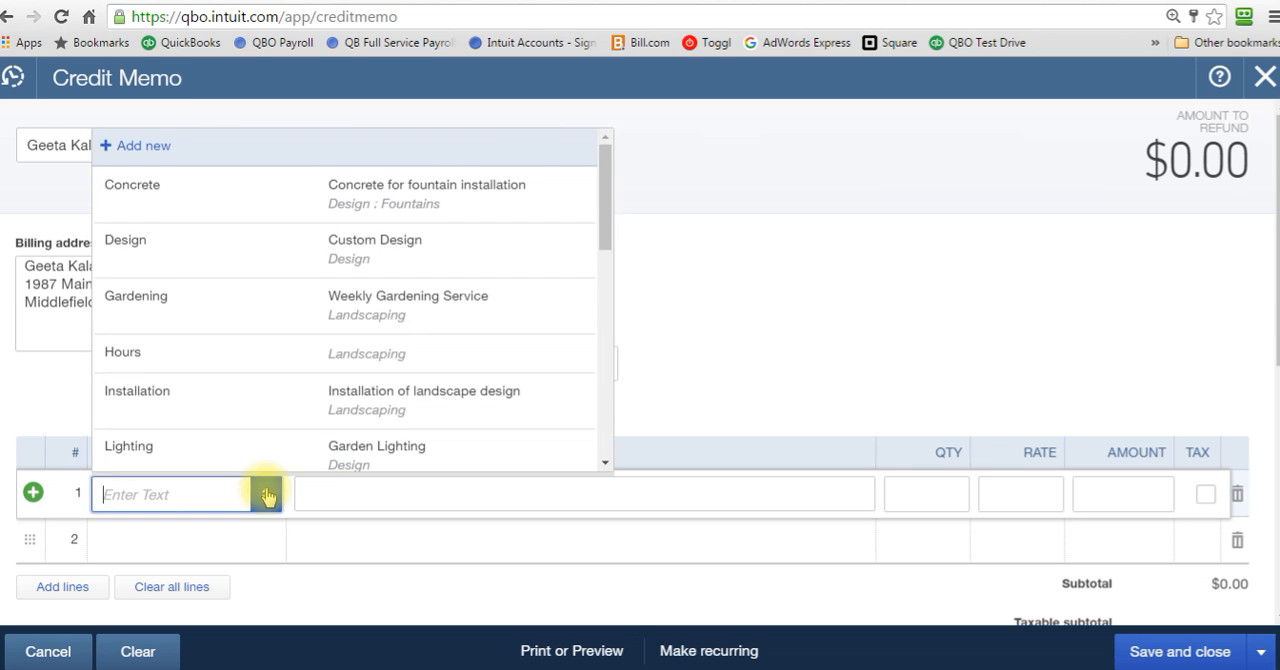
click(176, 300)
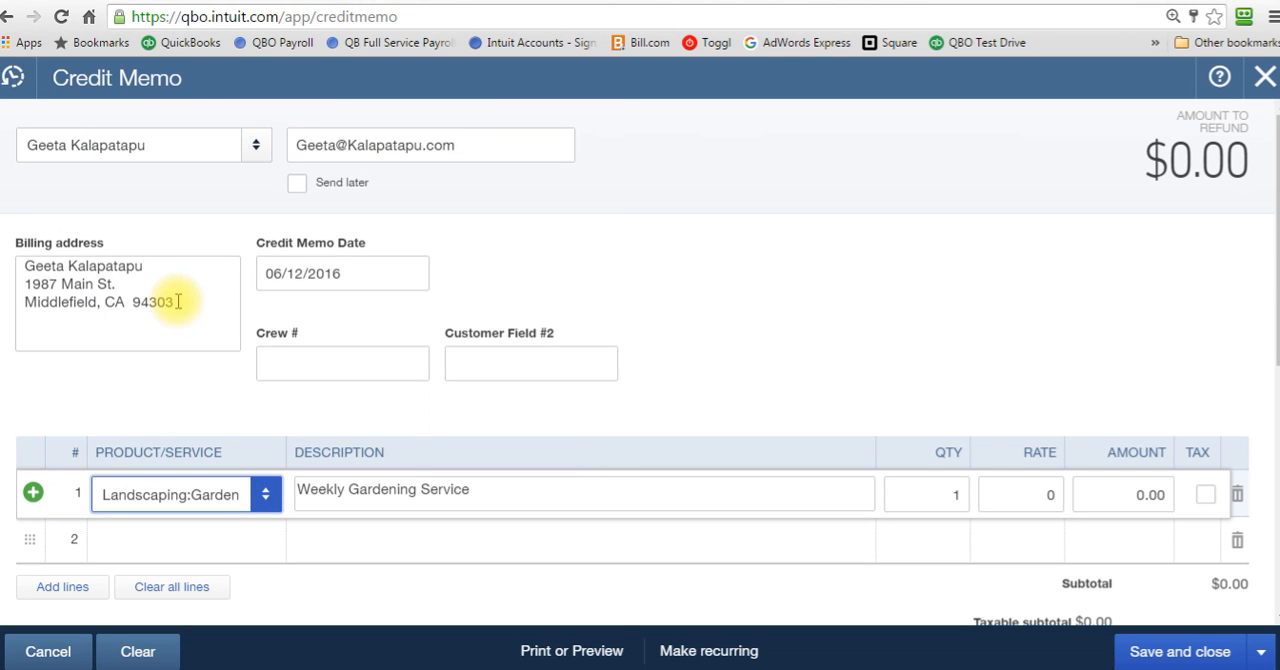
click(1104, 498)
text(250)
key(Tab)
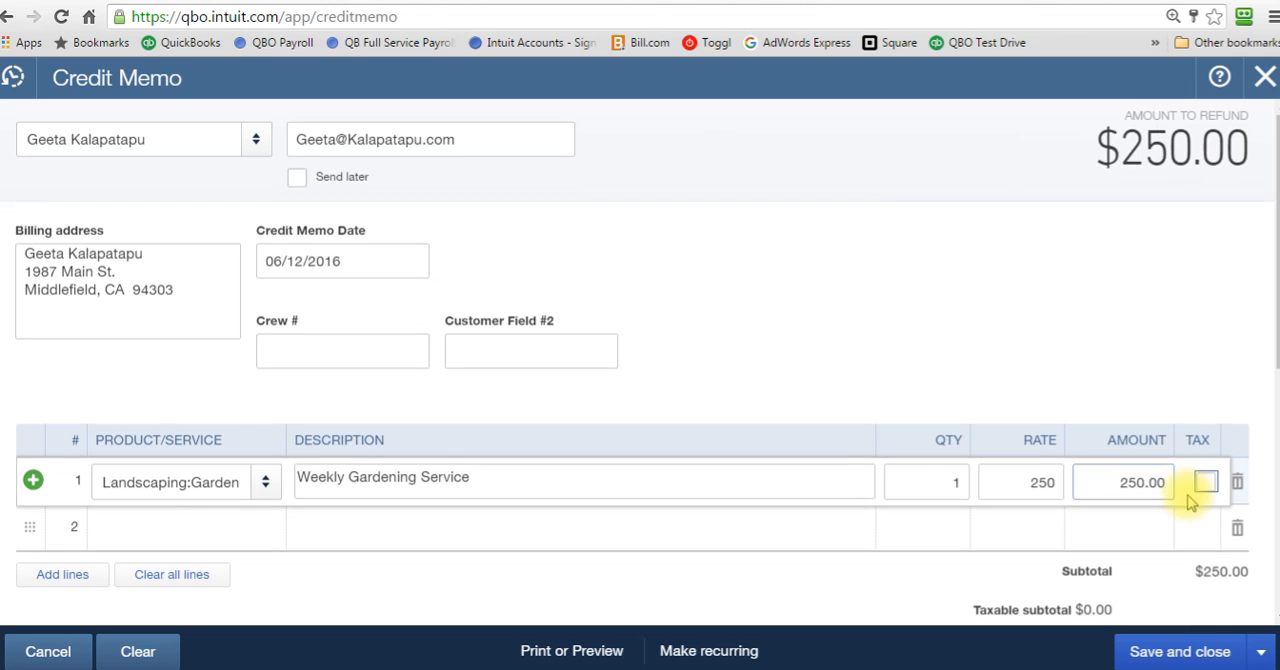
click(1170, 655)
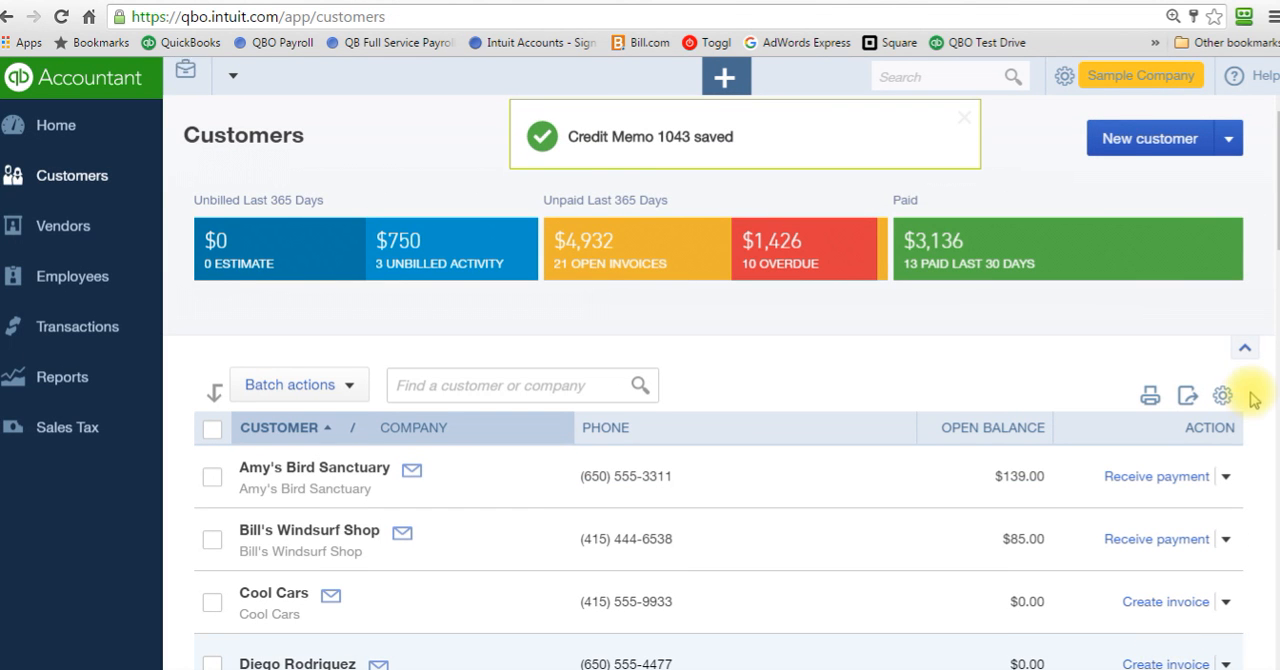
Step: Find the credited customer in the customer list, open their invoice dated 05/16/2016, and review it
drag(1270, 143, 1272, 395)
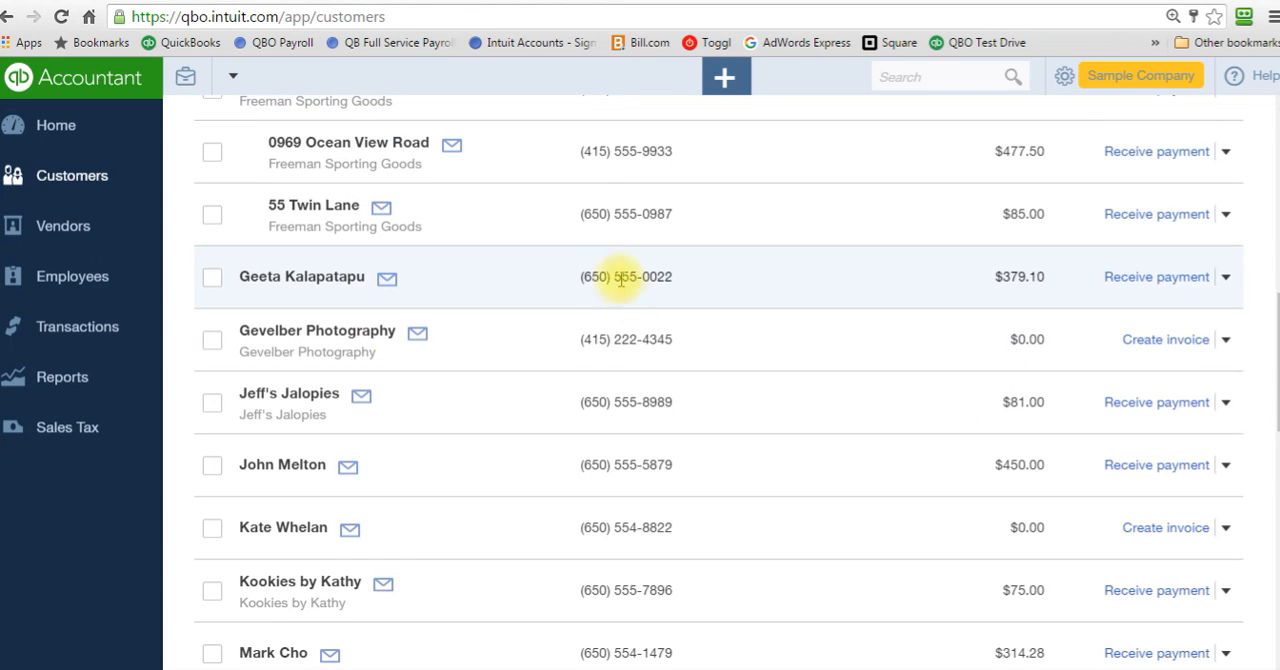
click(517, 277)
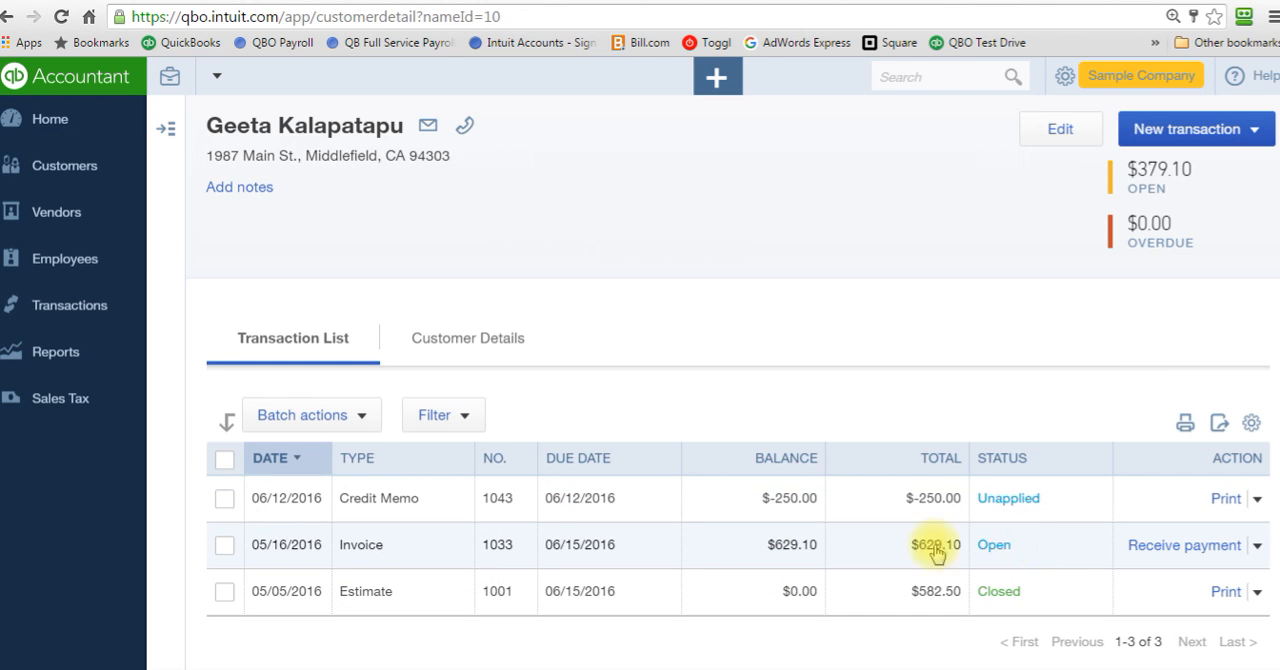
click(425, 548)
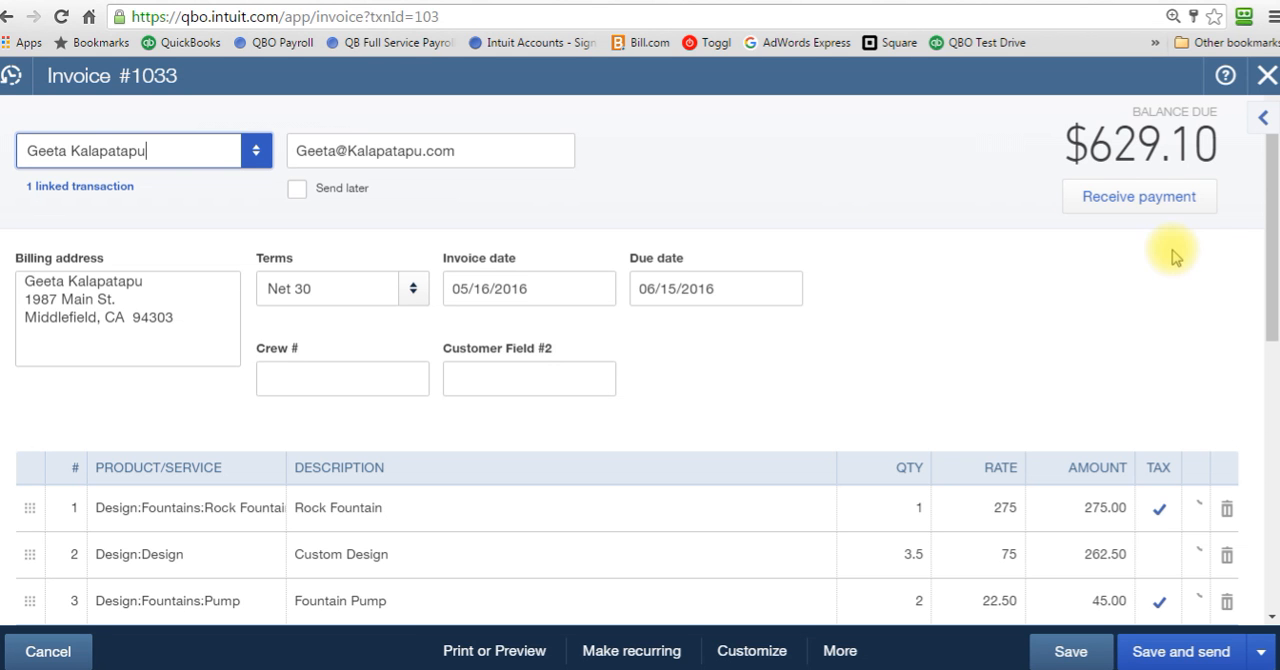
drag(1266, 208, 1237, 591)
drag(1257, 414, 1240, 145)
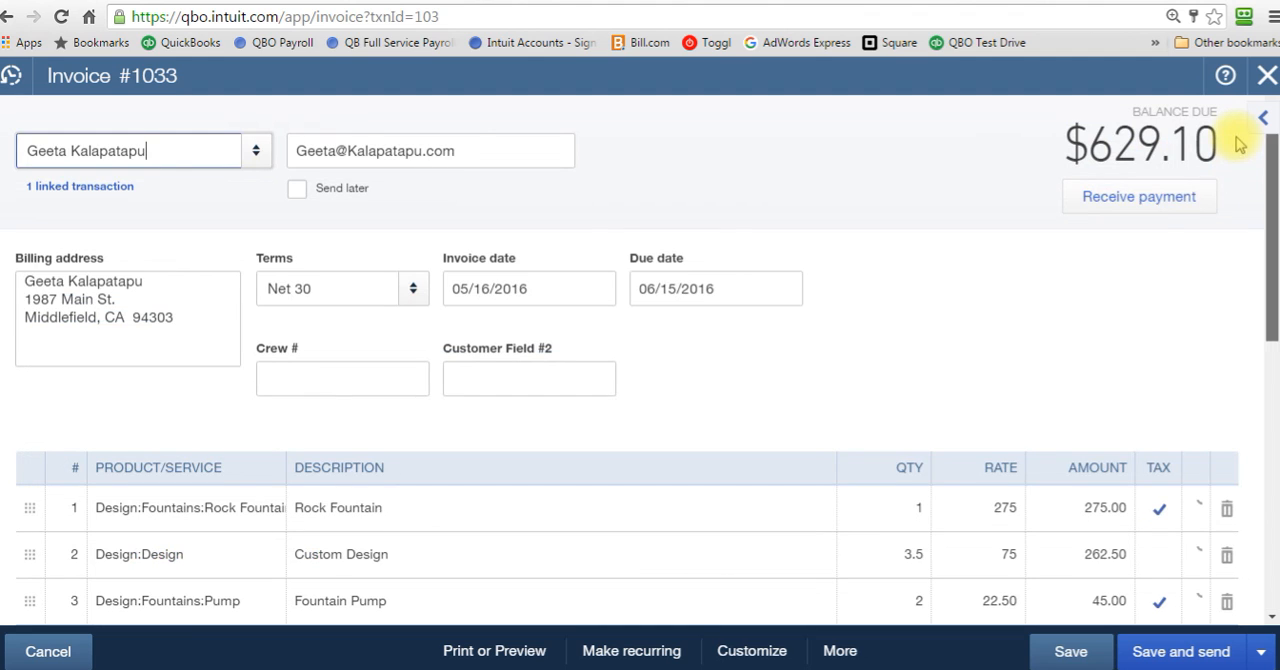
Step: Start receiving a payment against the invoice and clear the amount received
click(1141, 204)
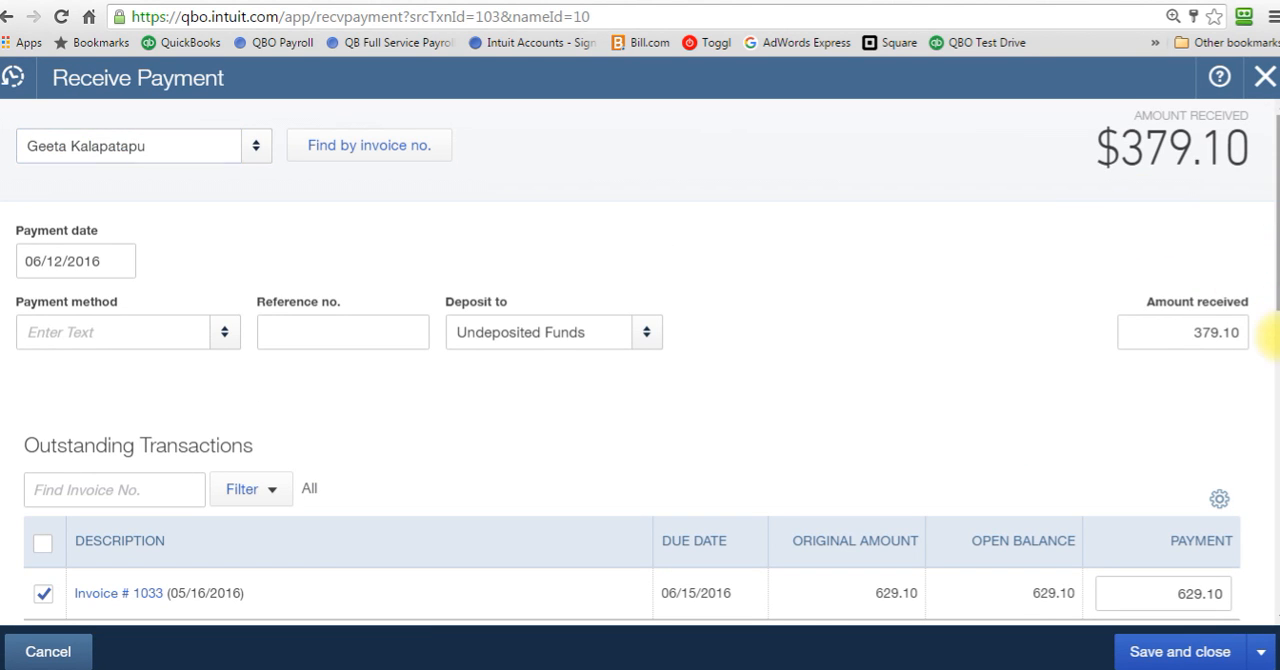
scroll(1268, 350, down, 3)
drag(1270, 392, 1268, 312)
click(1182, 254)
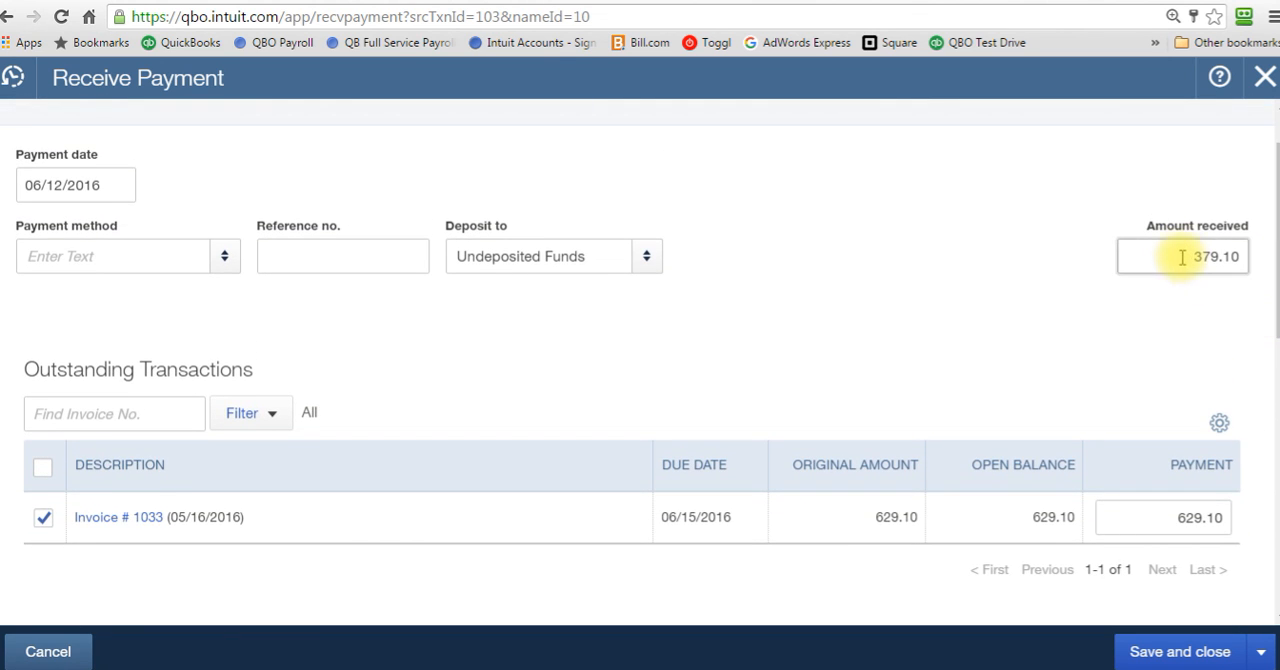
drag(1182, 254, 1262, 262)
key(BackSpace)
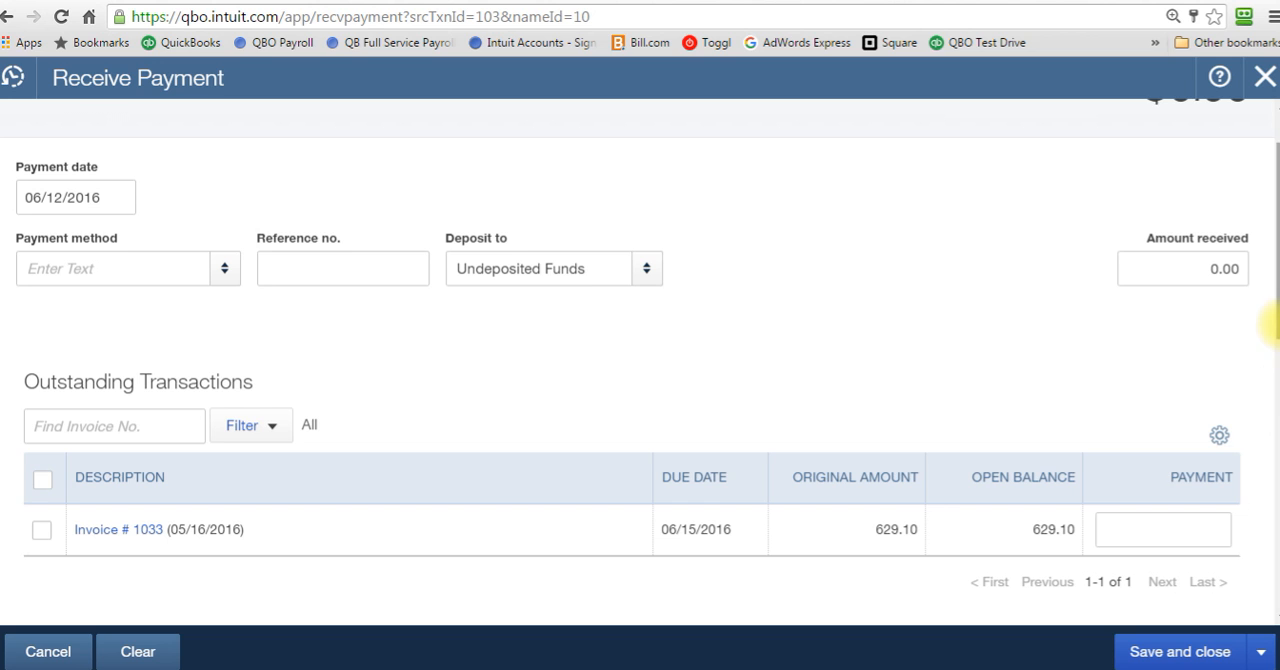
Step: Apply 150.00 of the credit memo to the 05/16/2016 invoice, save the payment, and close the invoice
drag(1276, 323, 1274, 435)
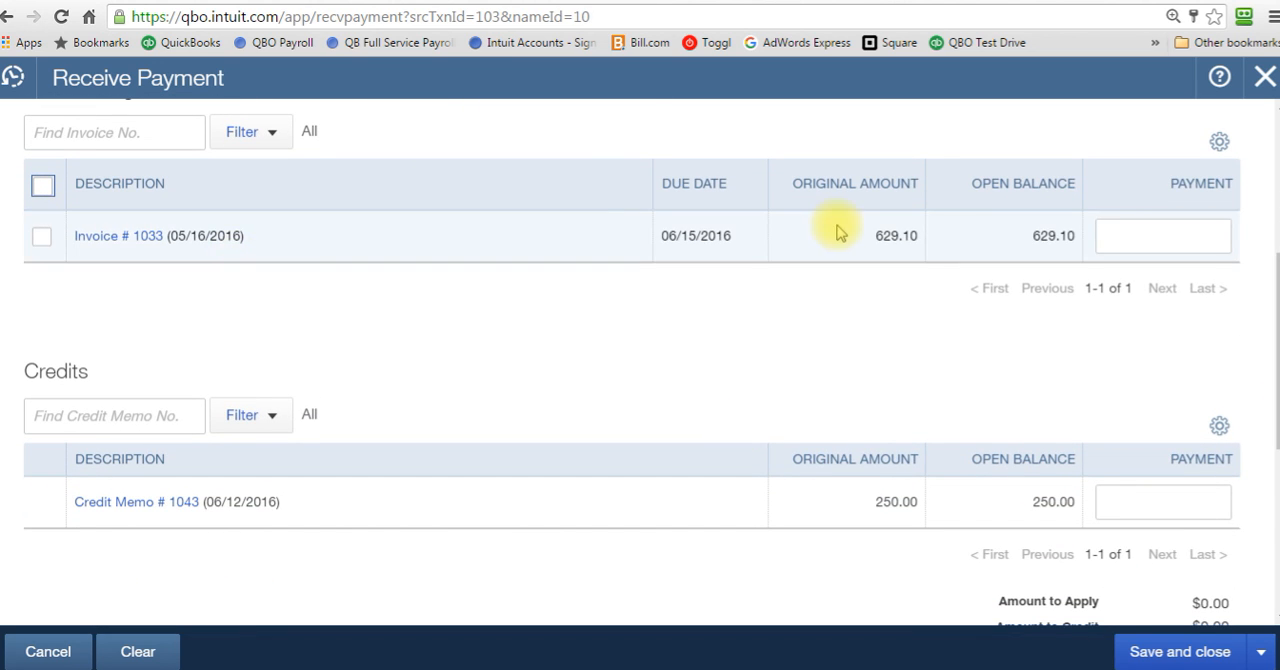
click(1148, 234)
text(150.00)
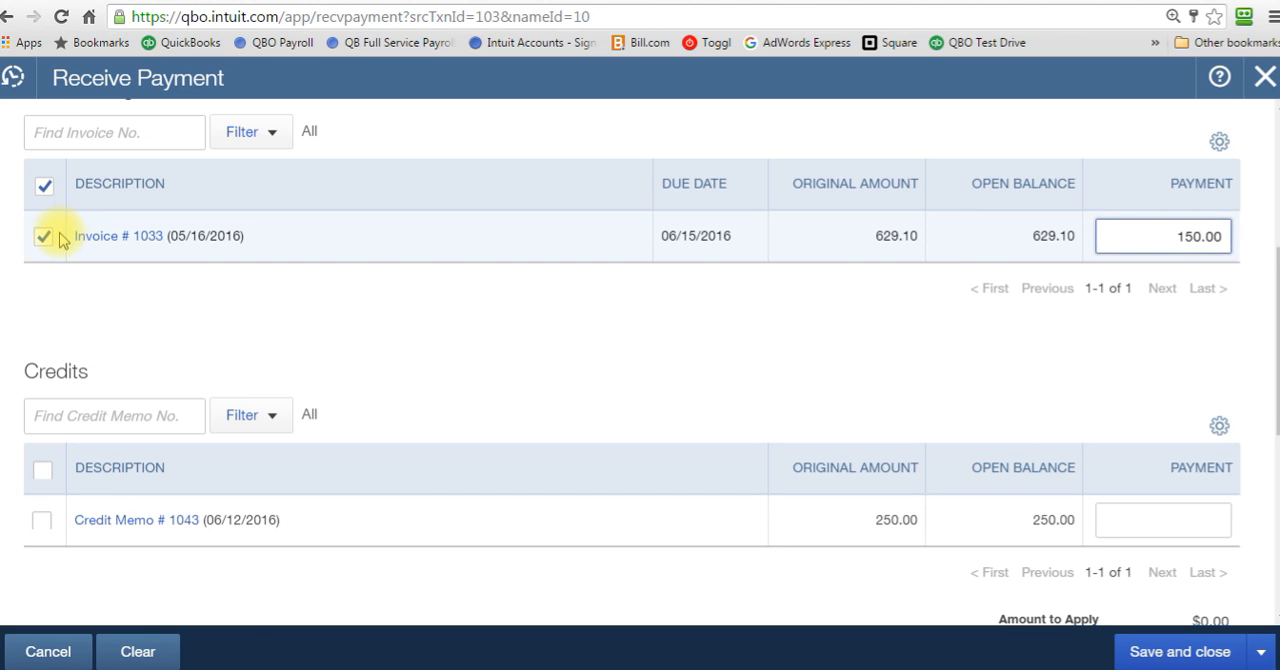
click(42, 520)
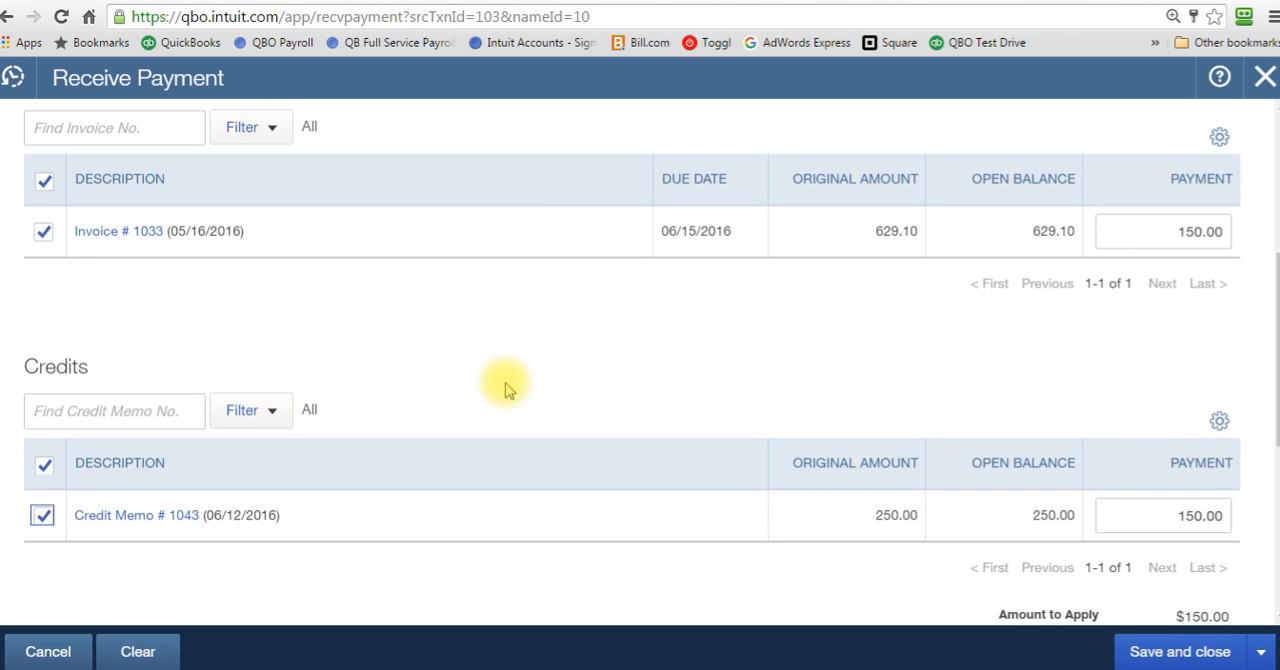
mouse_move(1268, 375)
mouse_down()
mouse_move(1268, 268)
mouse_move(1268, 368)
mouse_up()
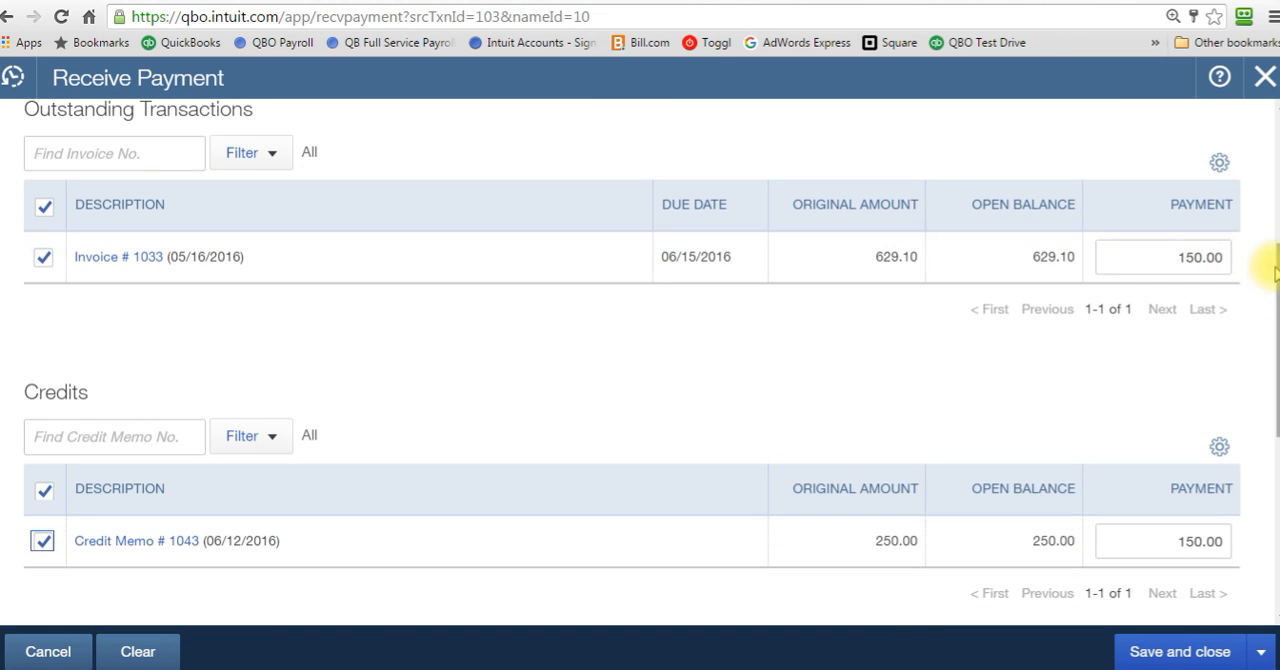
scroll(1259, 268, down, 2)
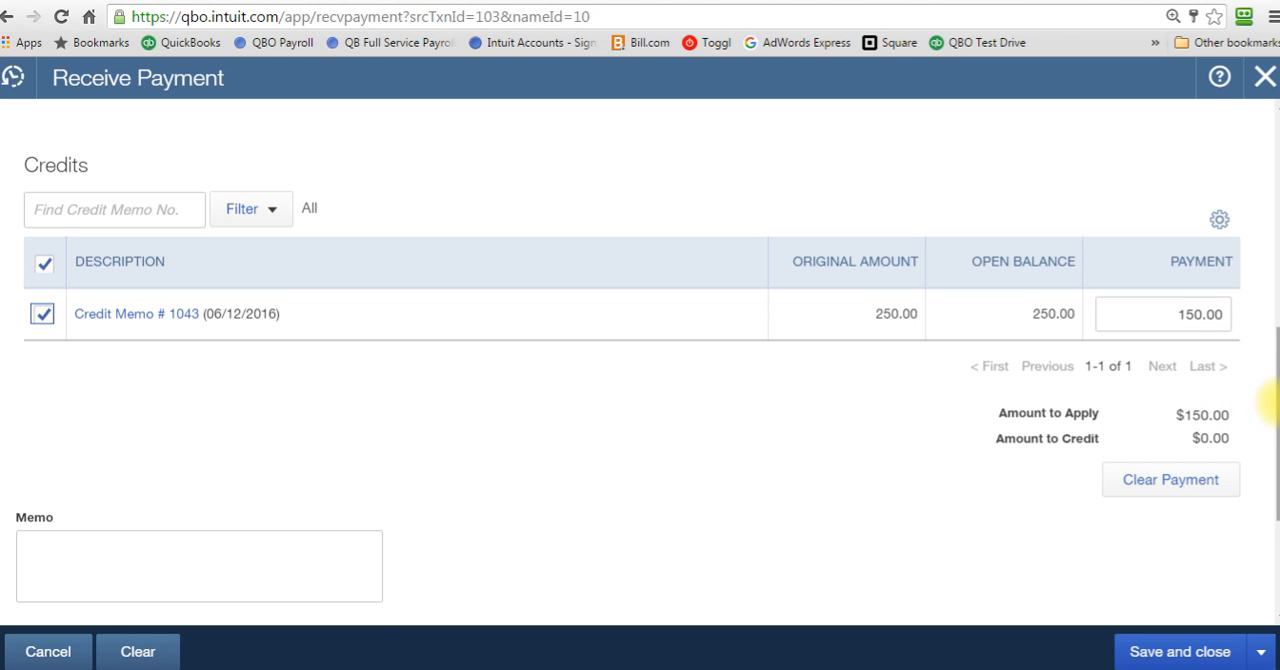
drag(1268, 405, 1268, 300)
click(1180, 652)
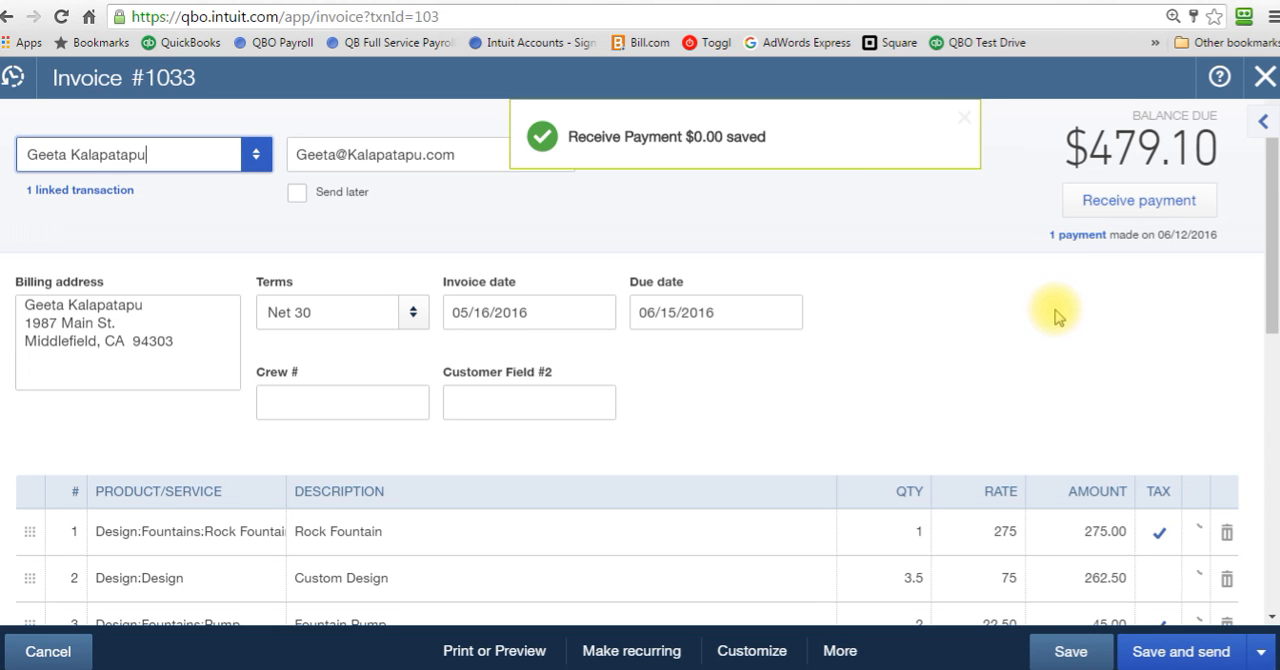
click(1263, 80)
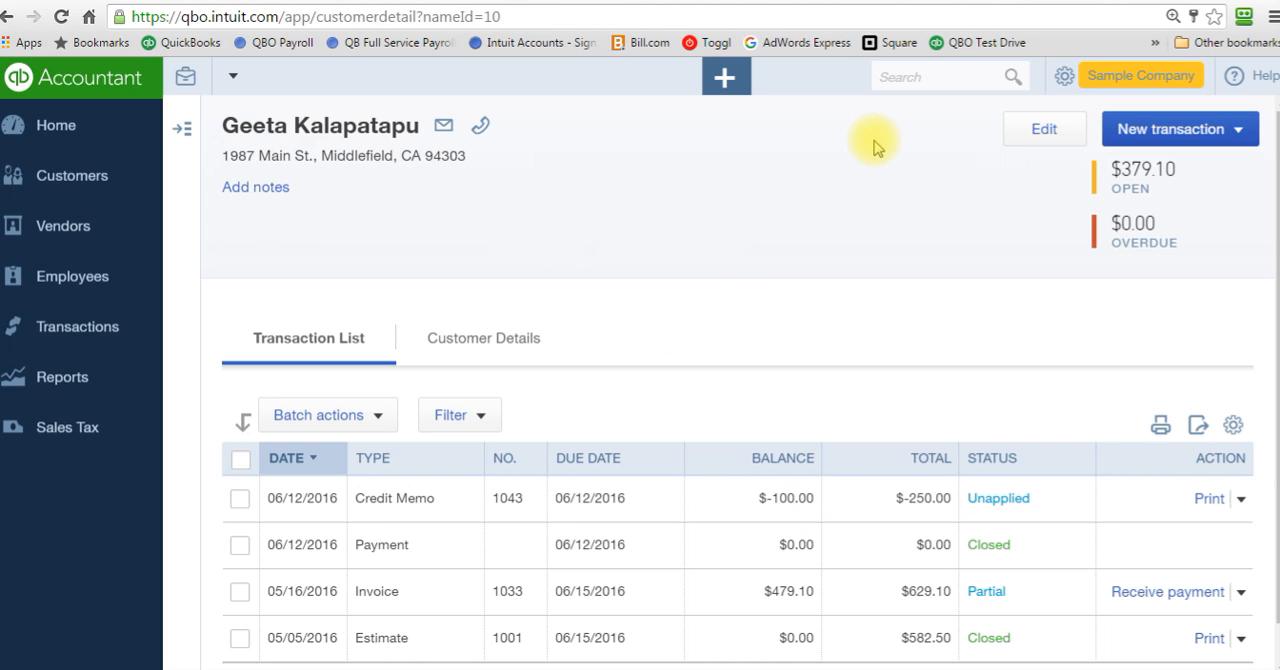
Step: Create a new check from the Checking account with the credited customer as payee
click(727, 86)
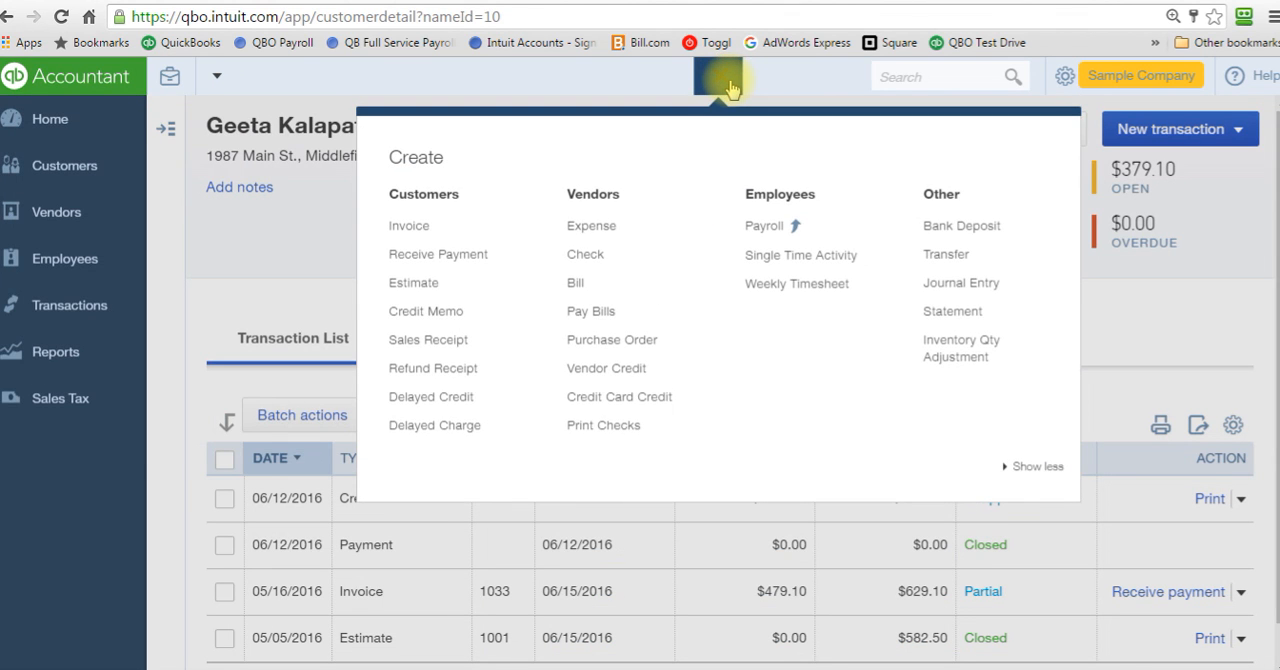
click(587, 262)
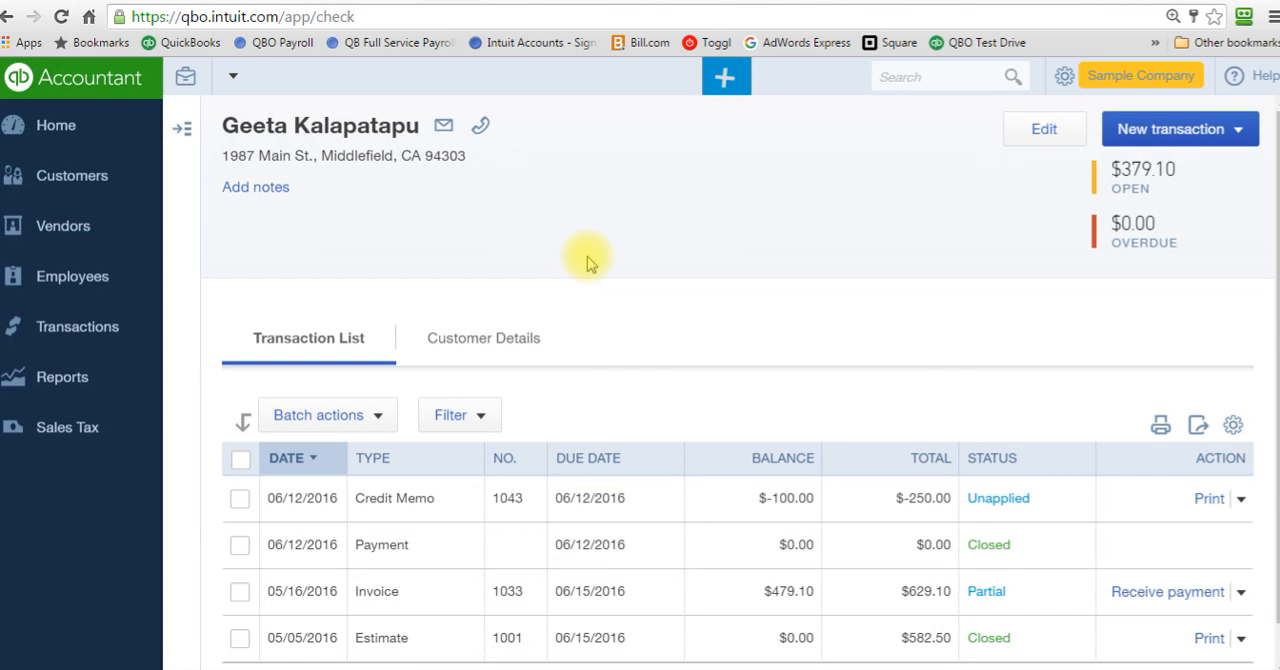
text(Geet)
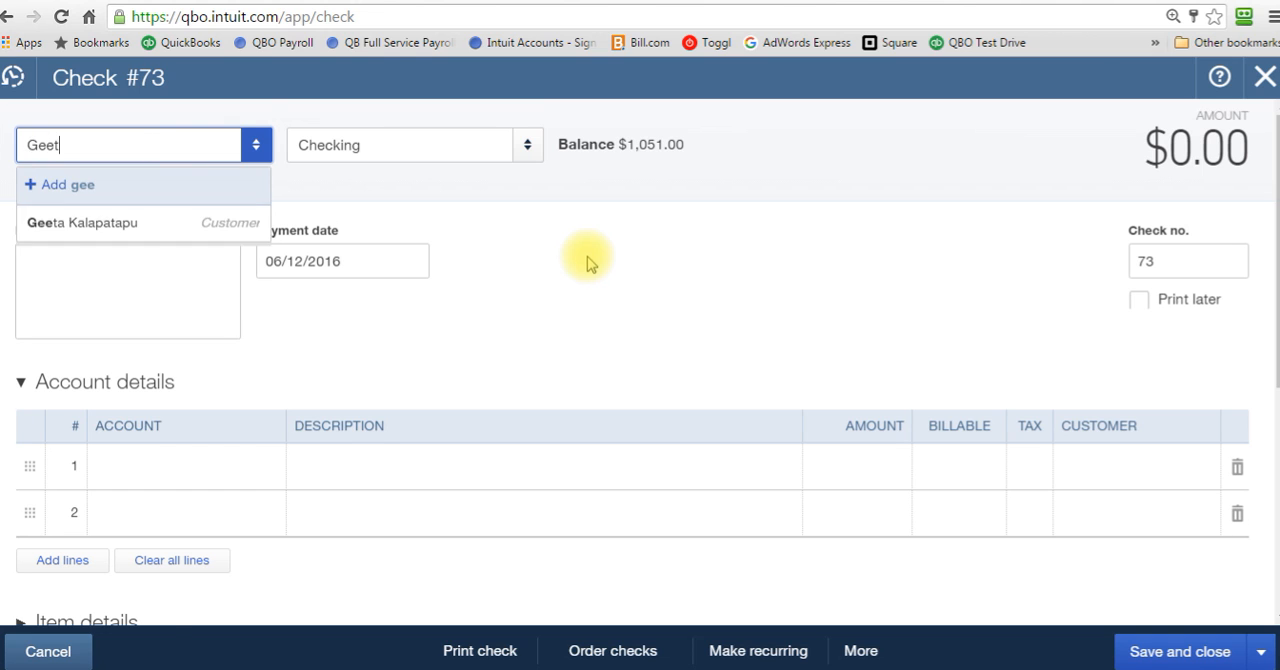
key(Tab)
Step: Fill the check's first account line with Accounts Receivable (A/R) and an amount of 100.00
click(200, 465)
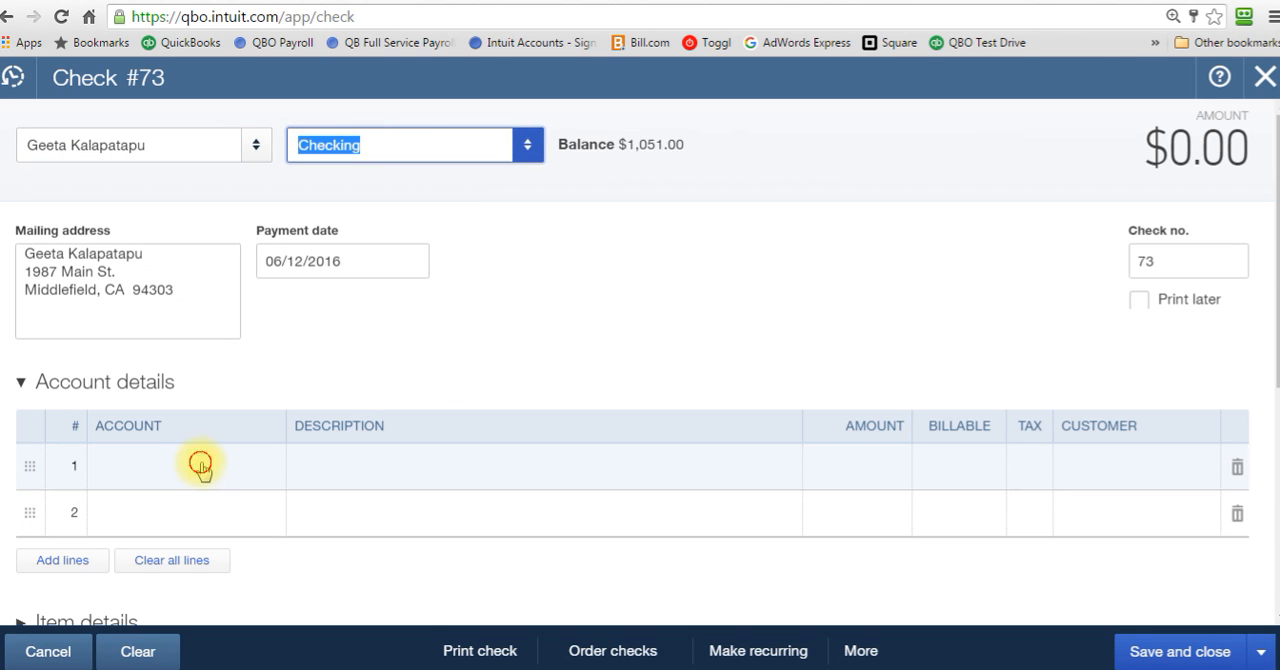
text(accoun)
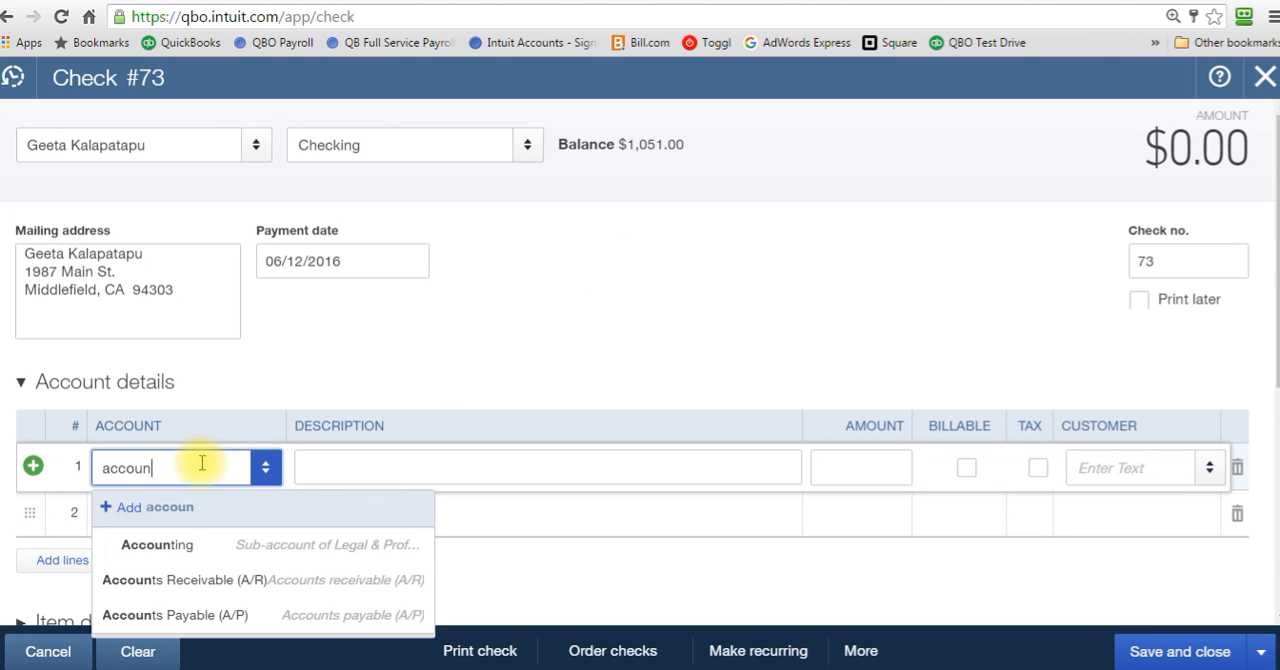
click(241, 588)
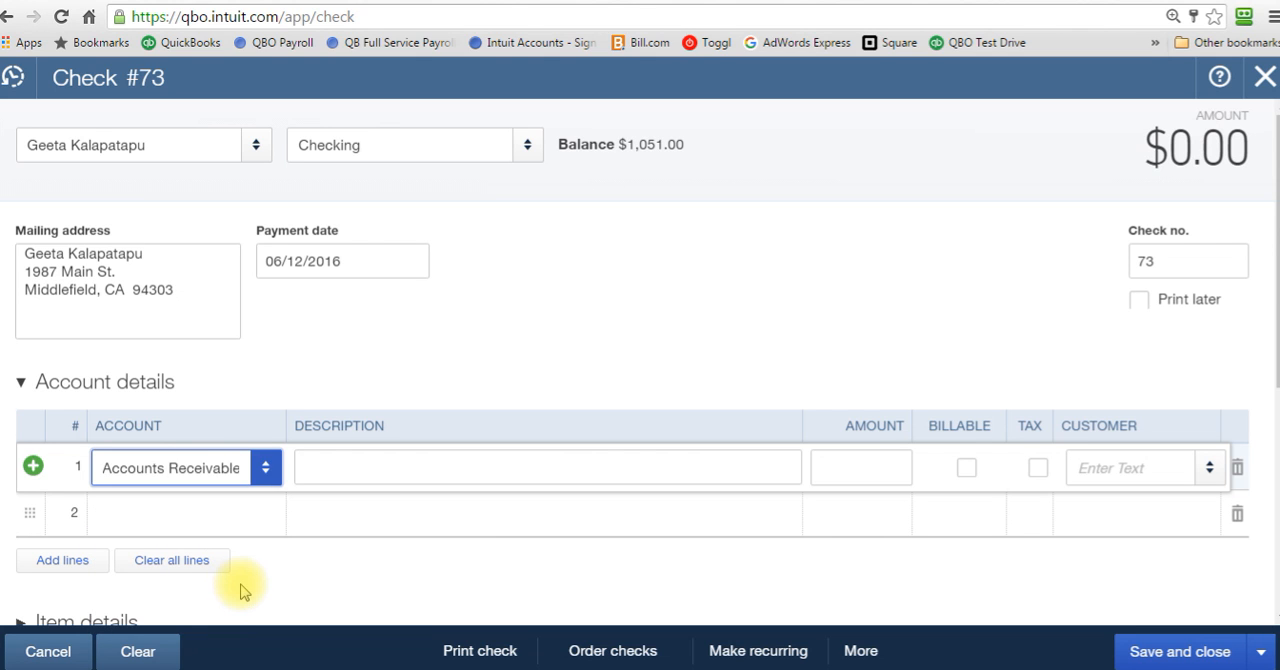
key(Tab)
key(Tab)
text(100)
key(Tab)
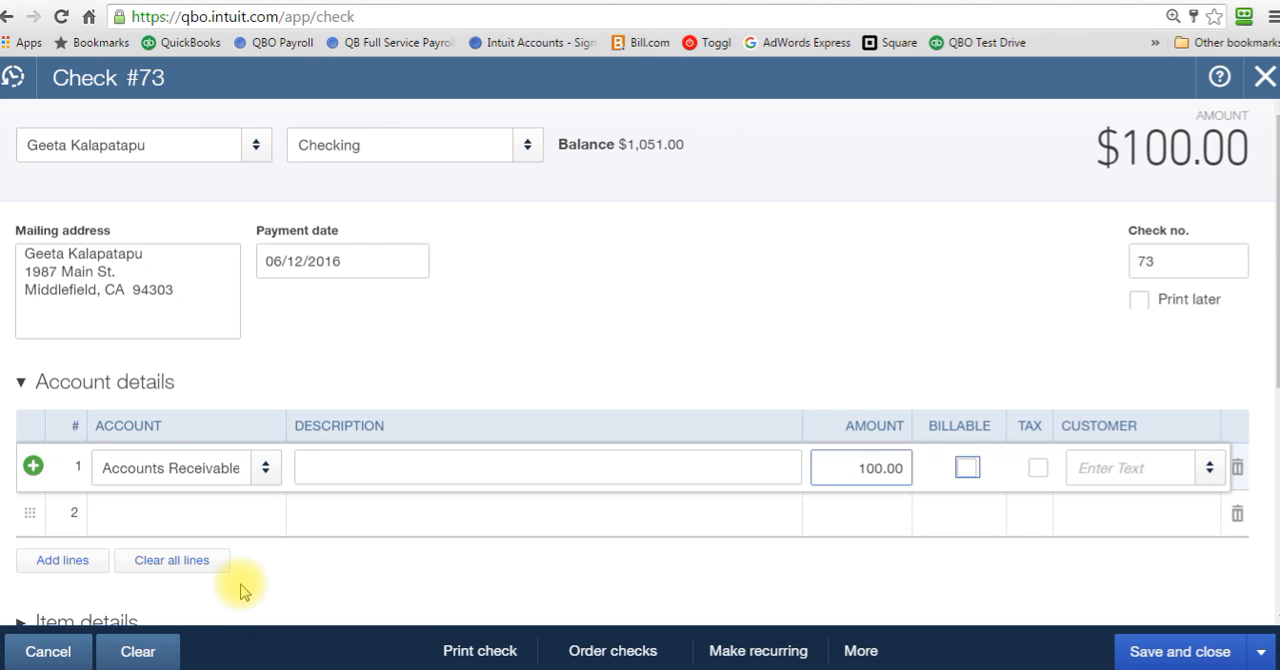
Step: Describe the check line as "to redeem remaining credit memo", and save and close the check
click(365, 457)
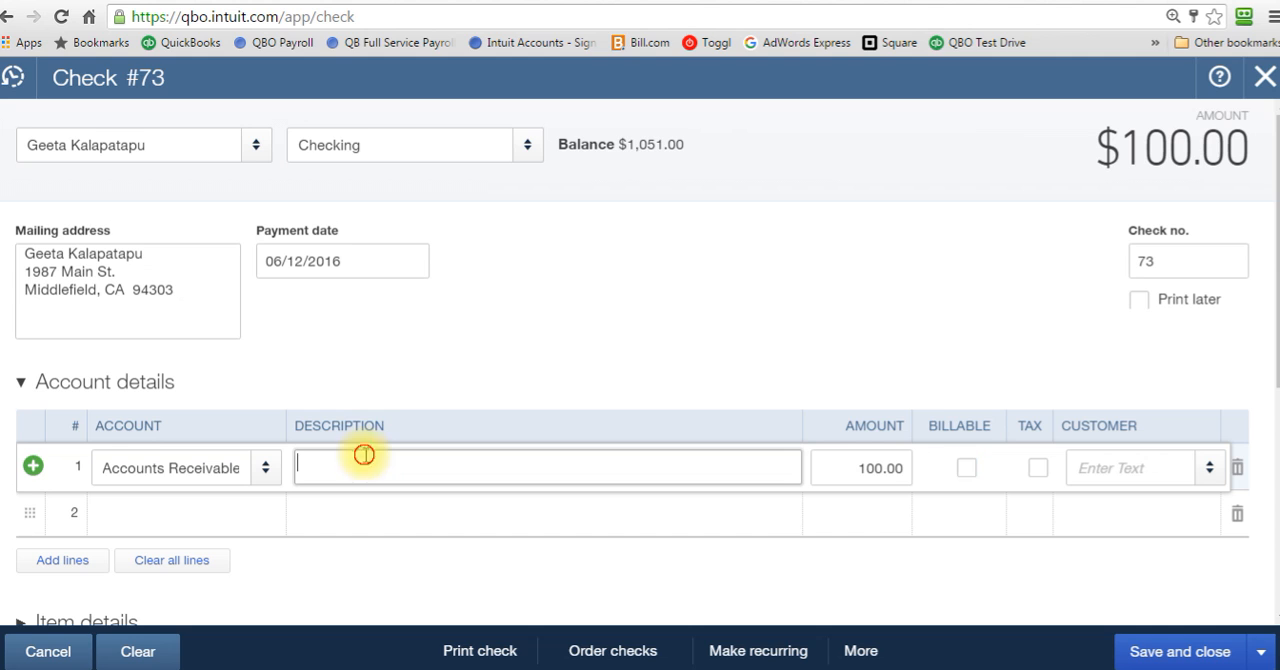
text(to redeem)
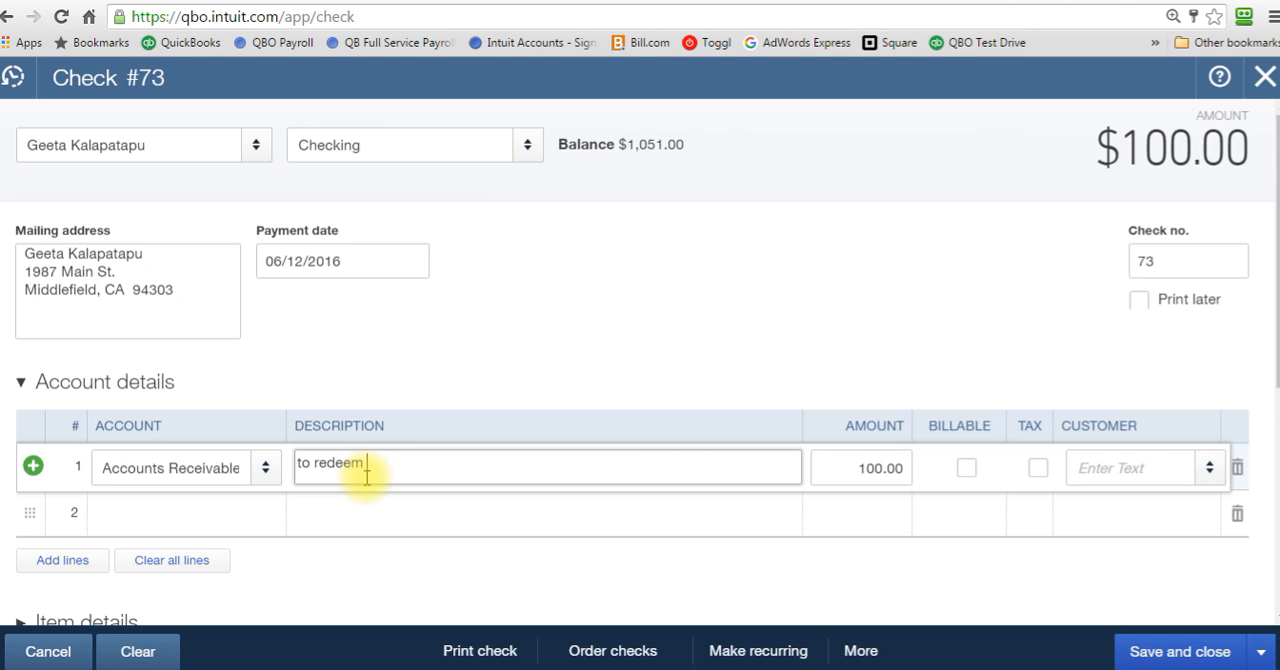
text( remaining credit memo)
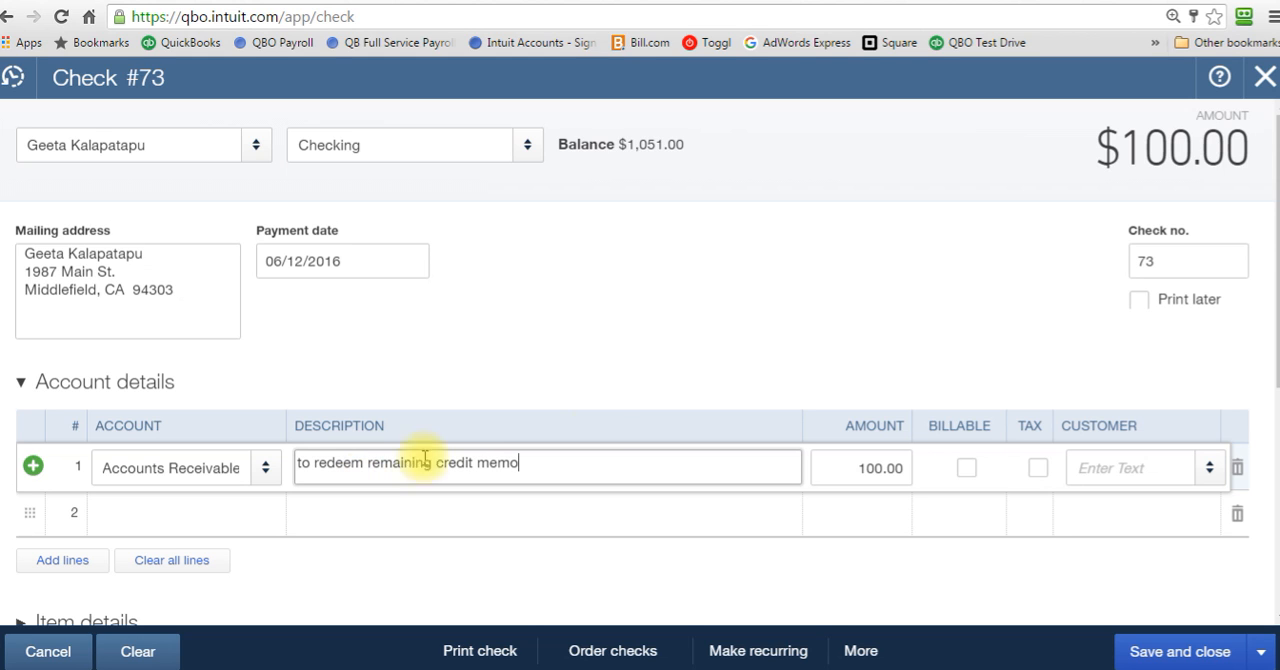
click(1155, 648)
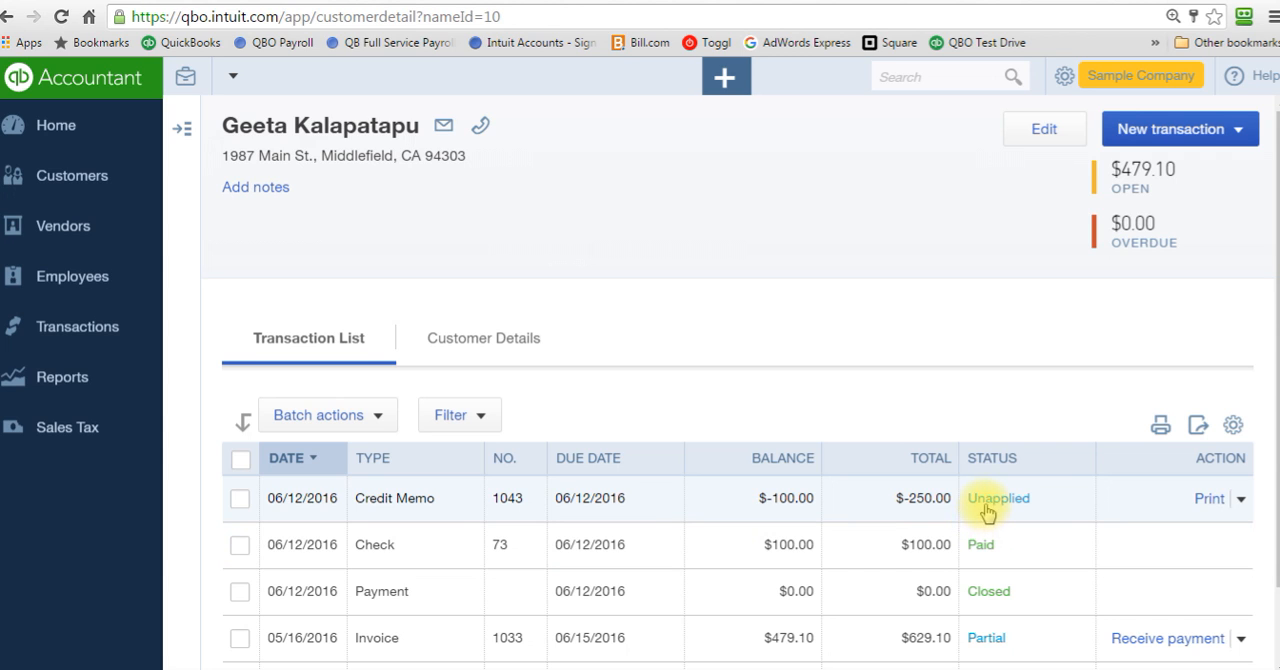
Step: Start a new Receive Payment transaction for the customer with the unapplied credit memo
click(726, 77)
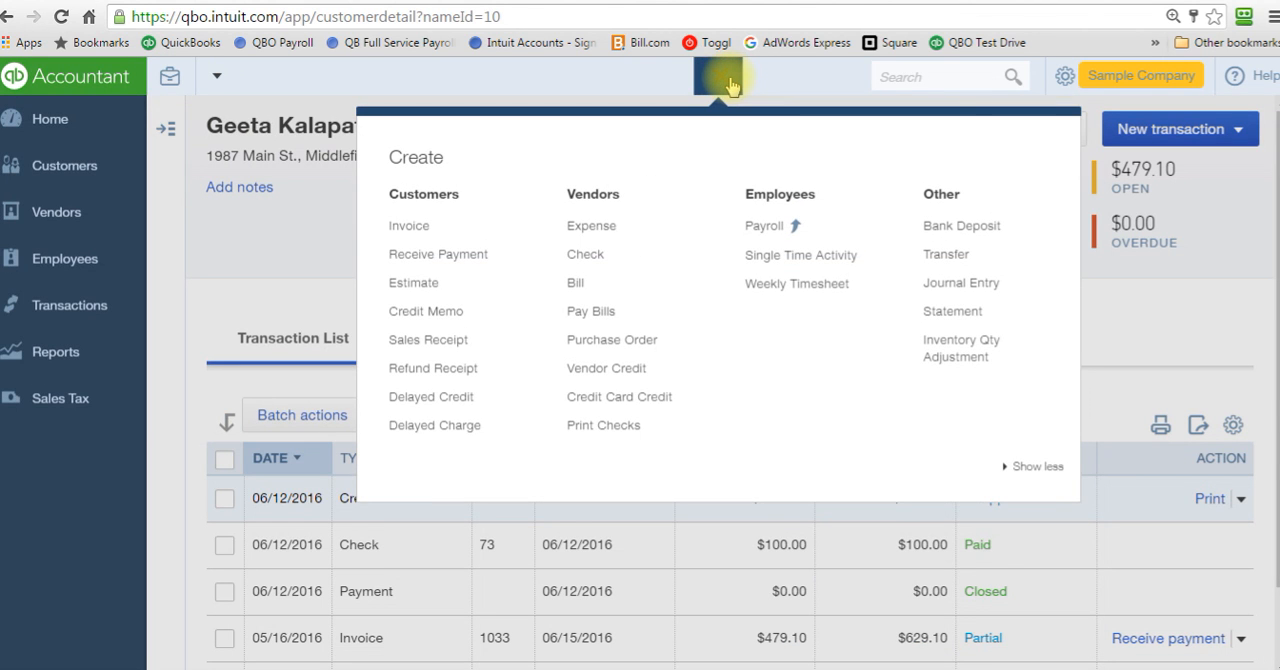
click(481, 262)
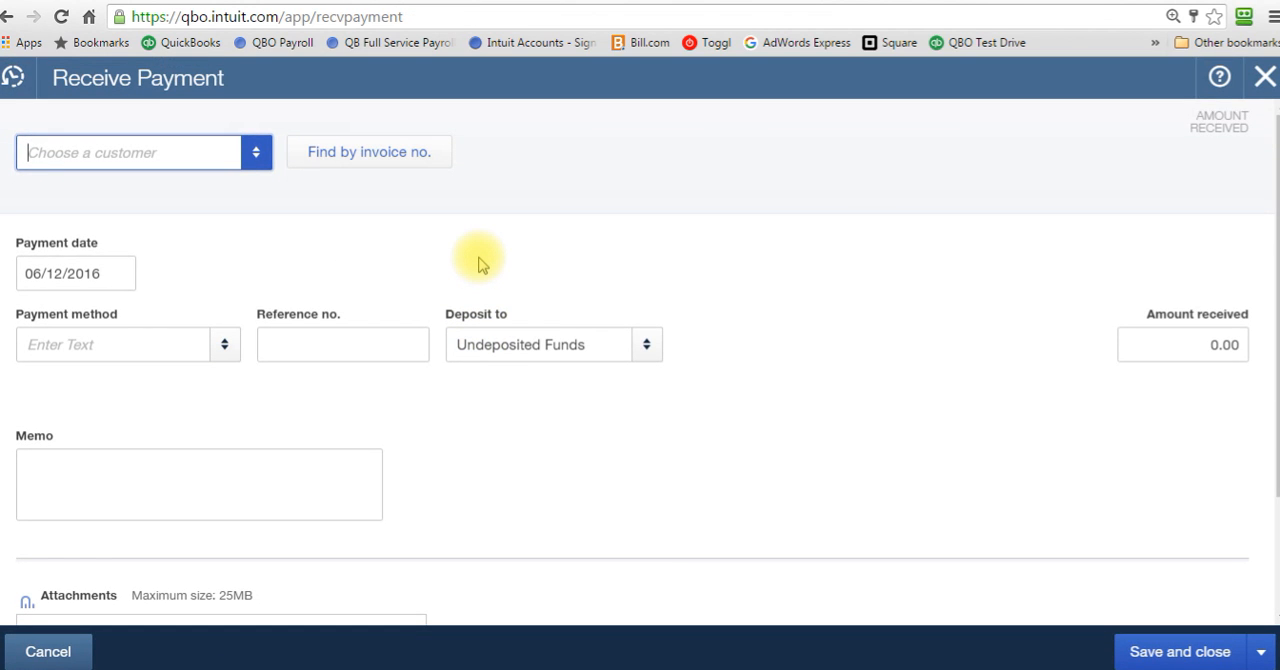
text(Geeta Kalapatapu)
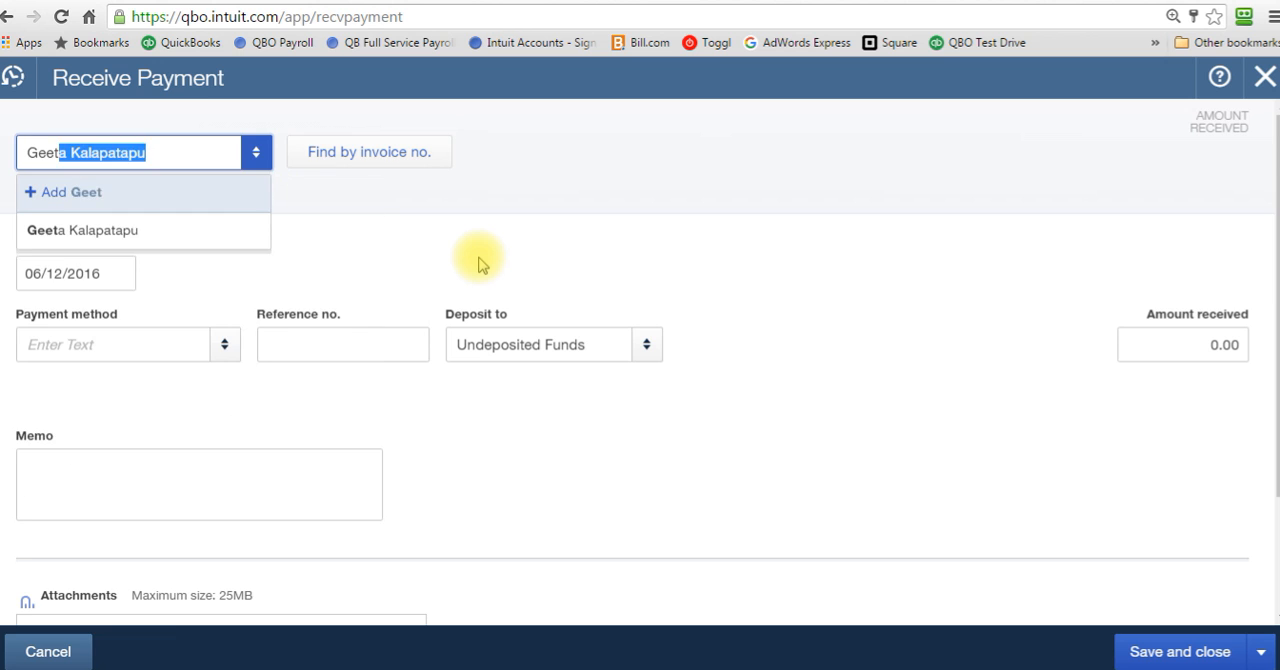
key(Tab)
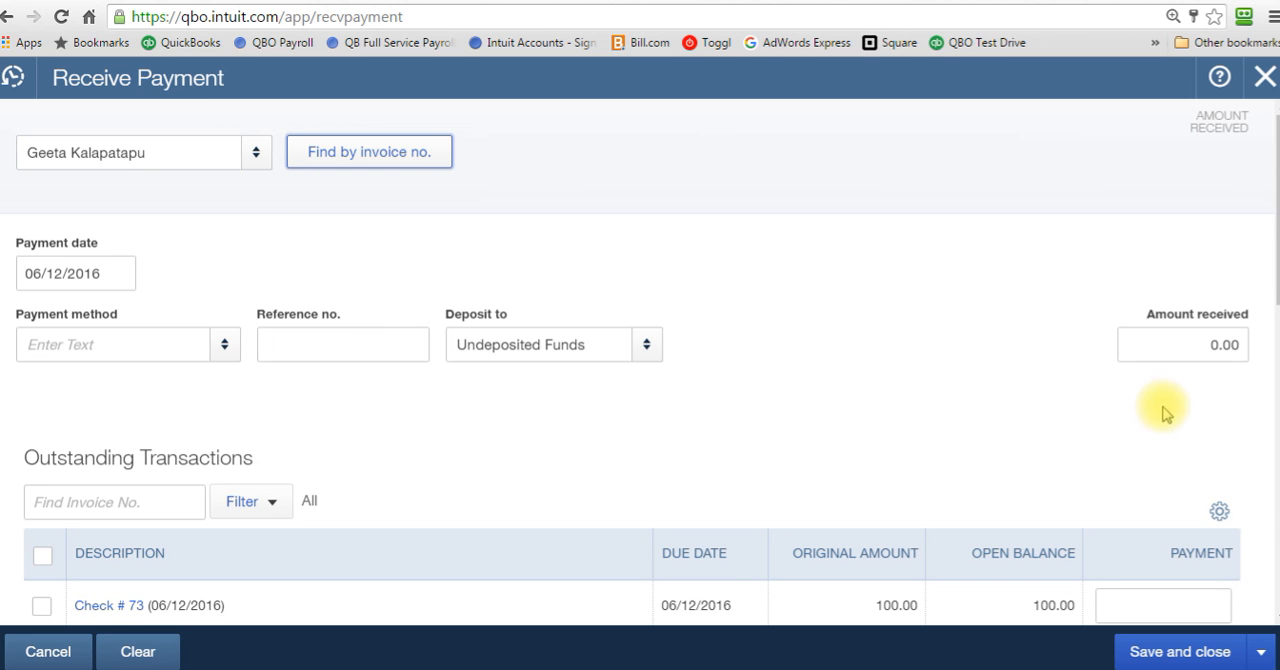
Step: Match the 100.00 refund check with the customer's credit memo in the payment, and save and close it
drag(1277, 266, 1274, 388)
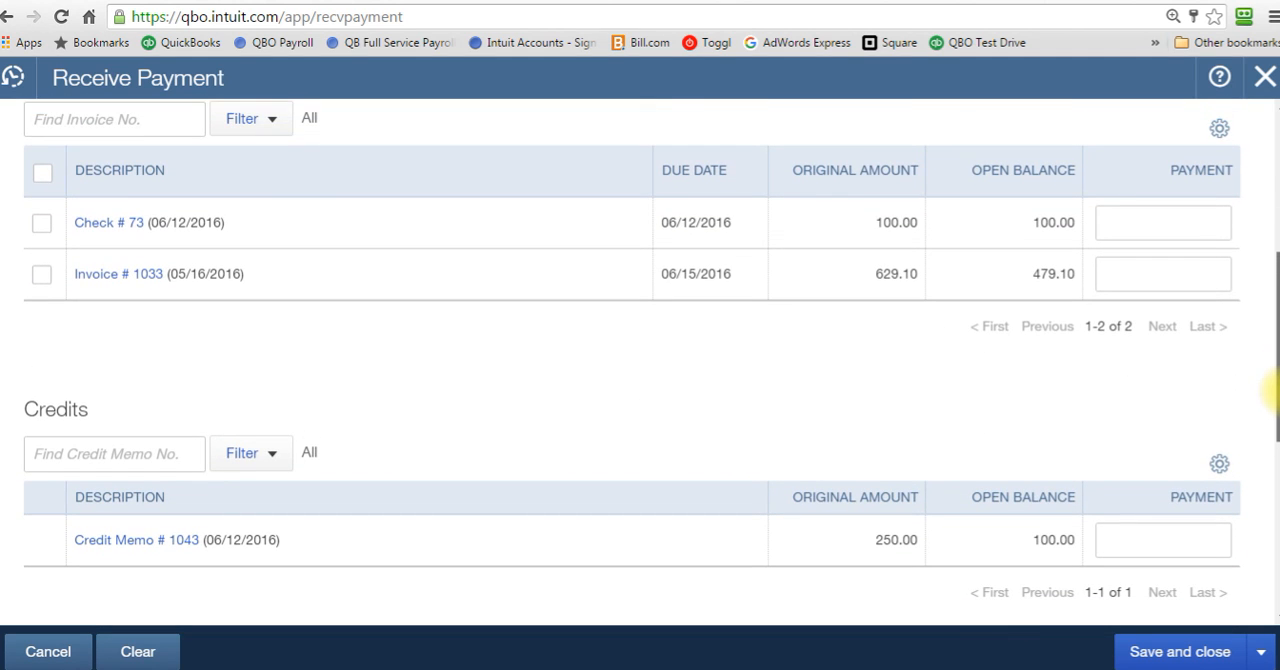
click(44, 225)
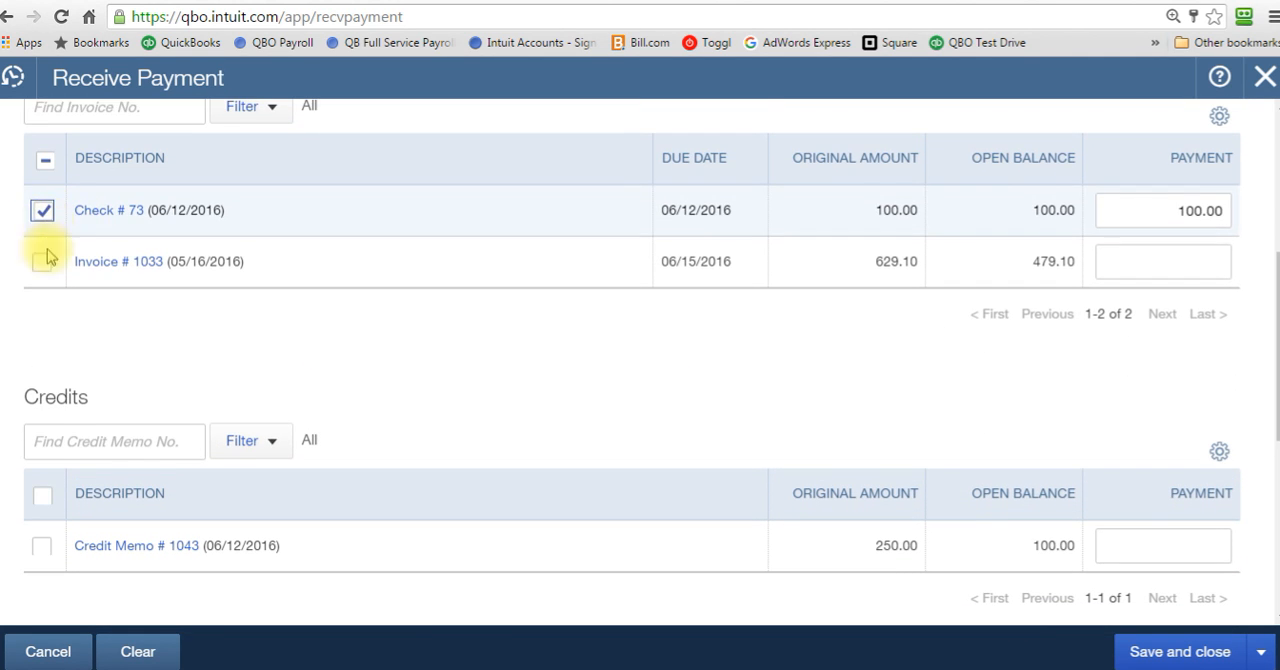
click(37, 549)
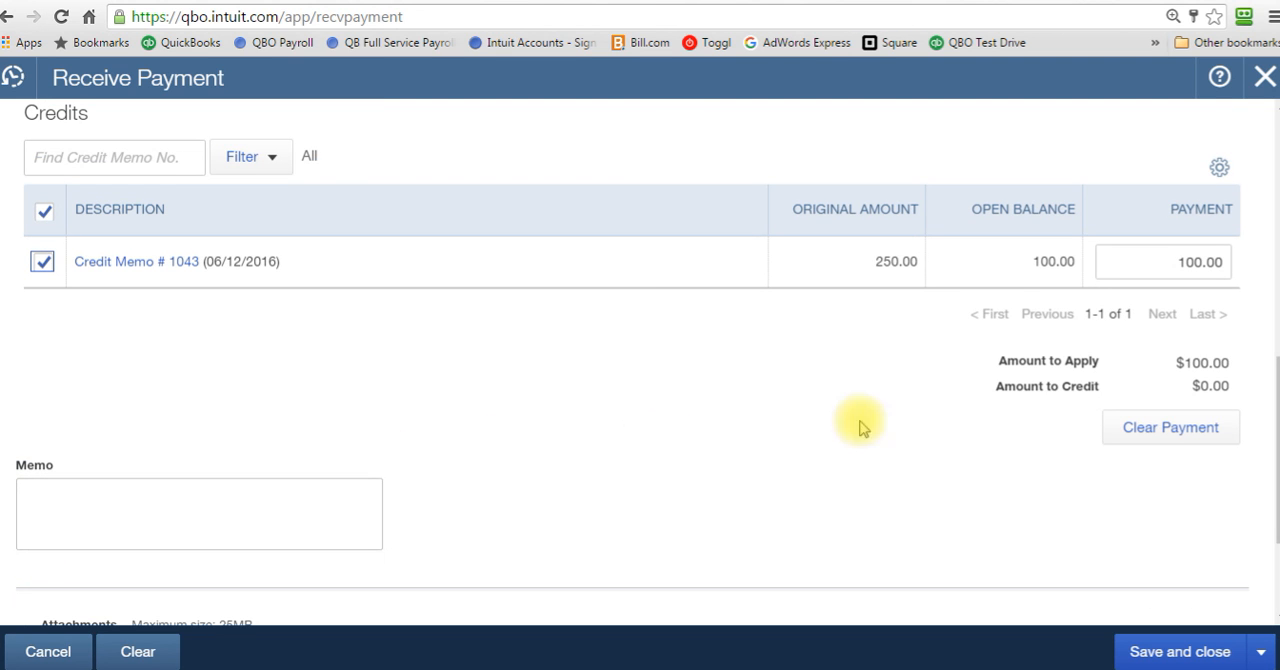
drag(1272, 392, 1270, 185)
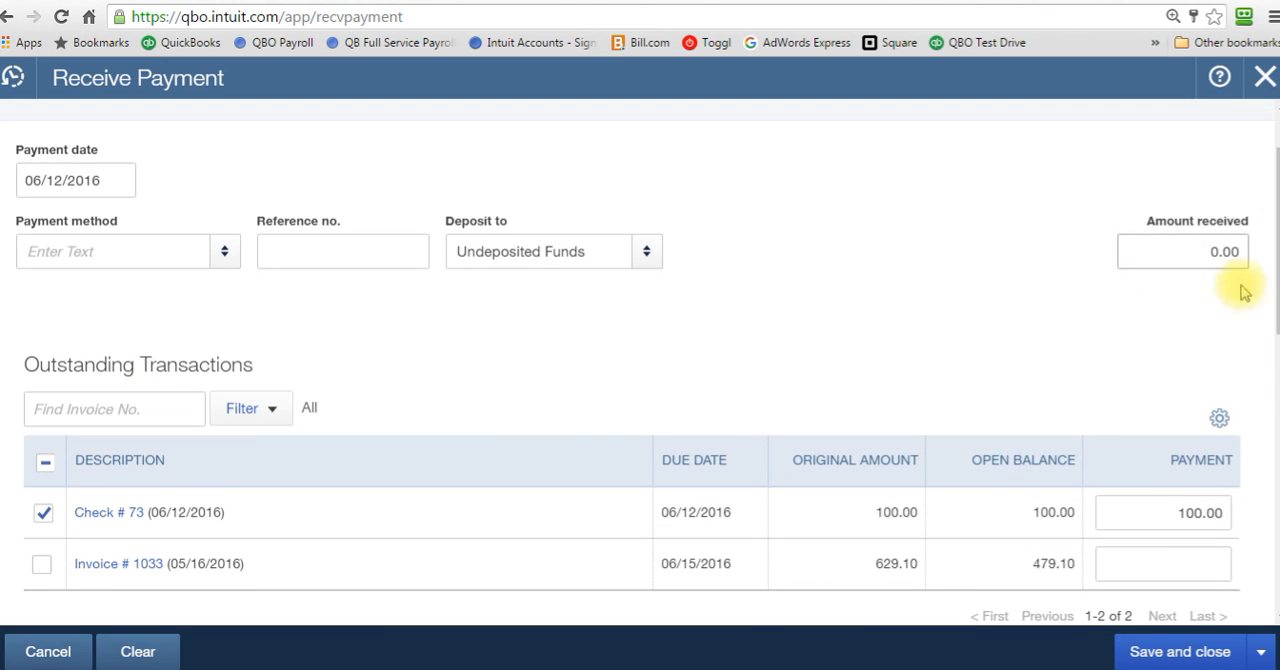
drag(1270, 262, 1272, 465)
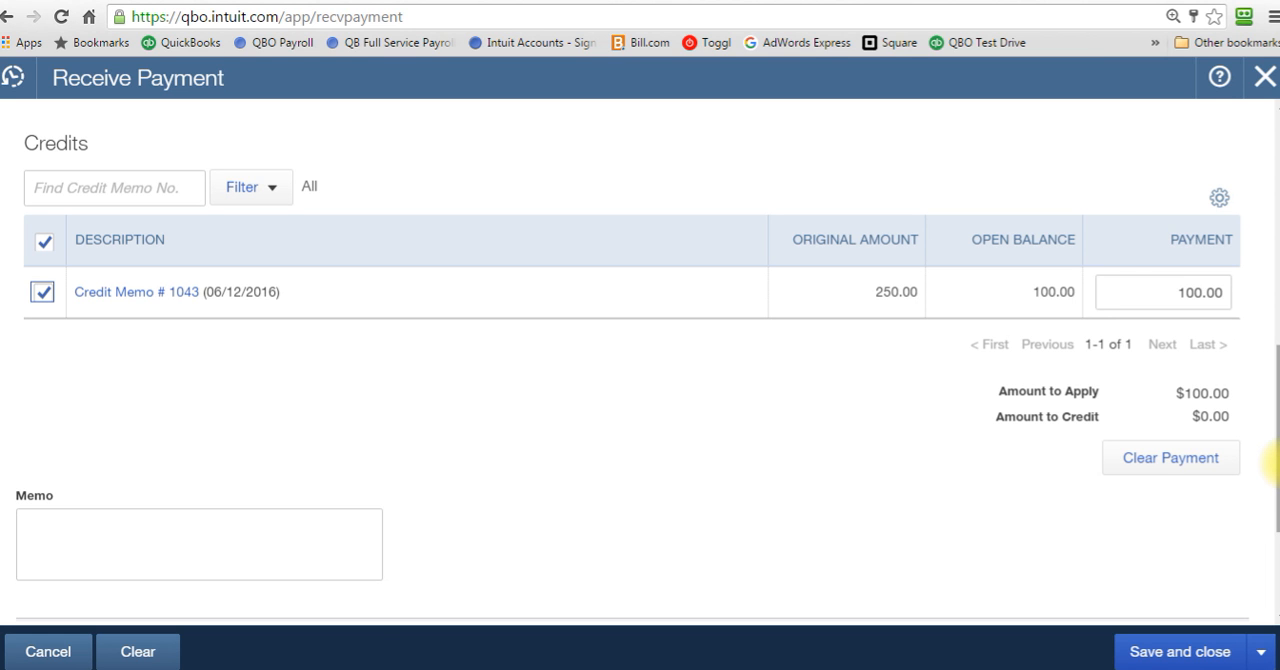
drag(1272, 470, 1272, 410)
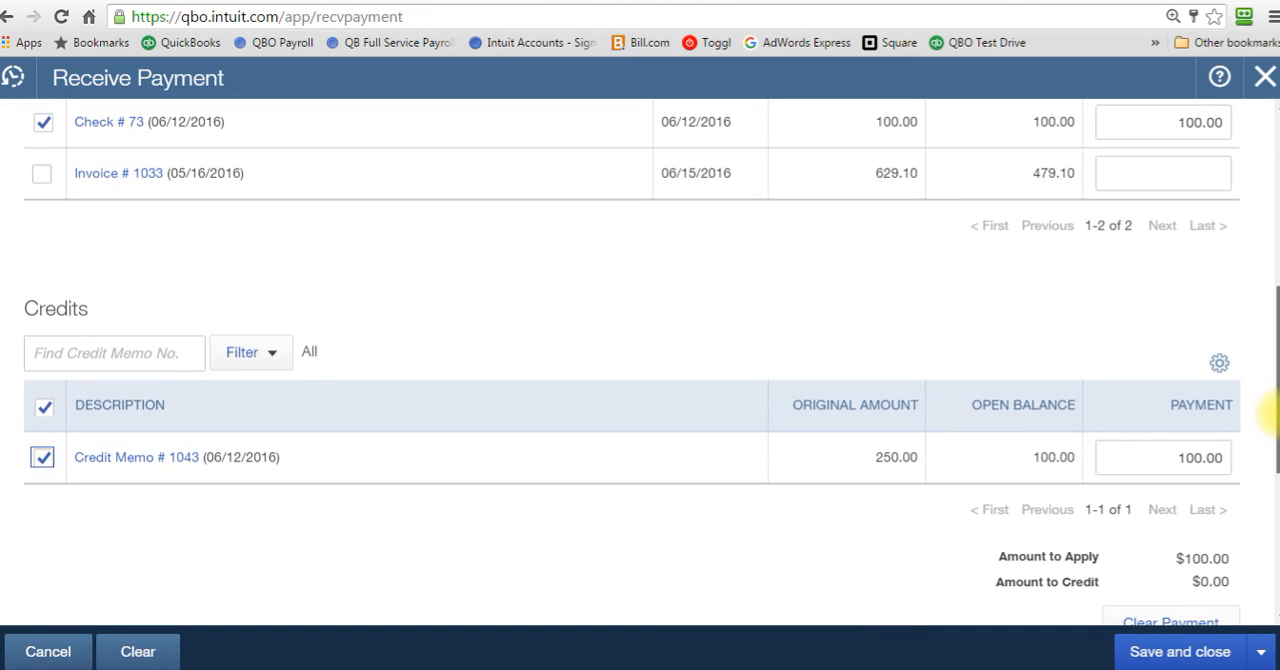
click(1190, 652)
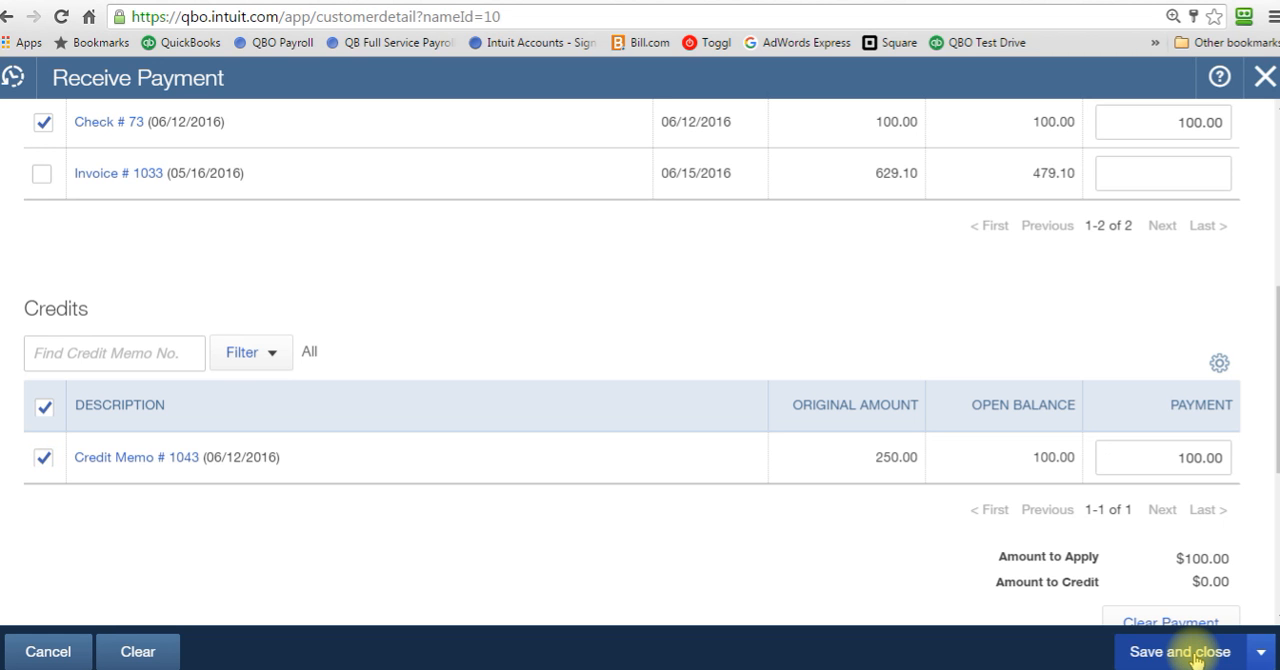